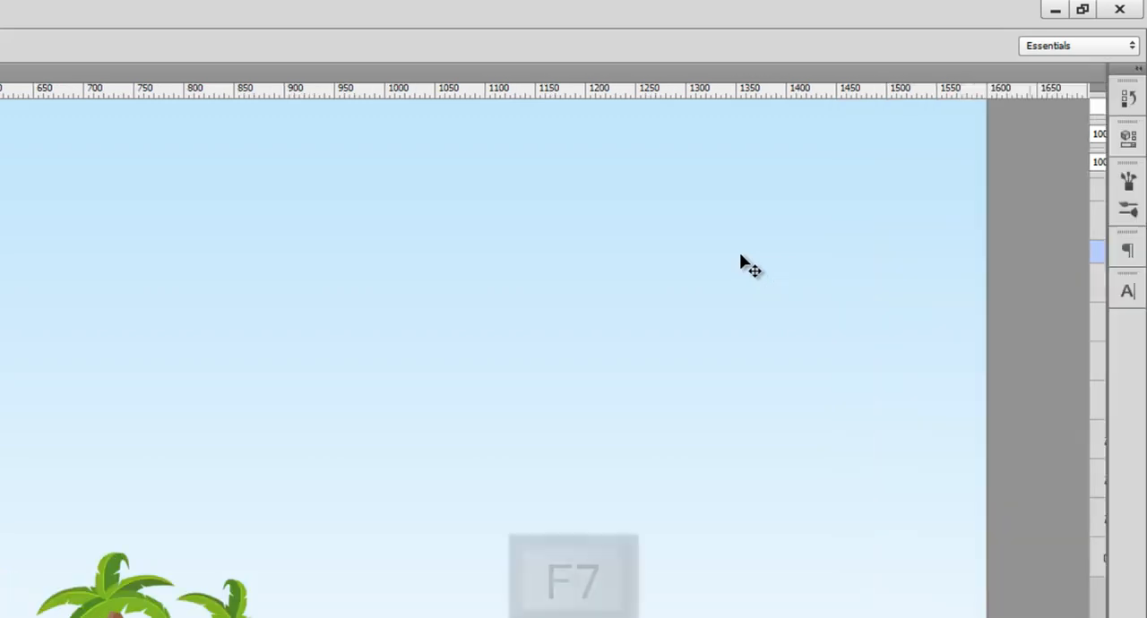
key("F7")
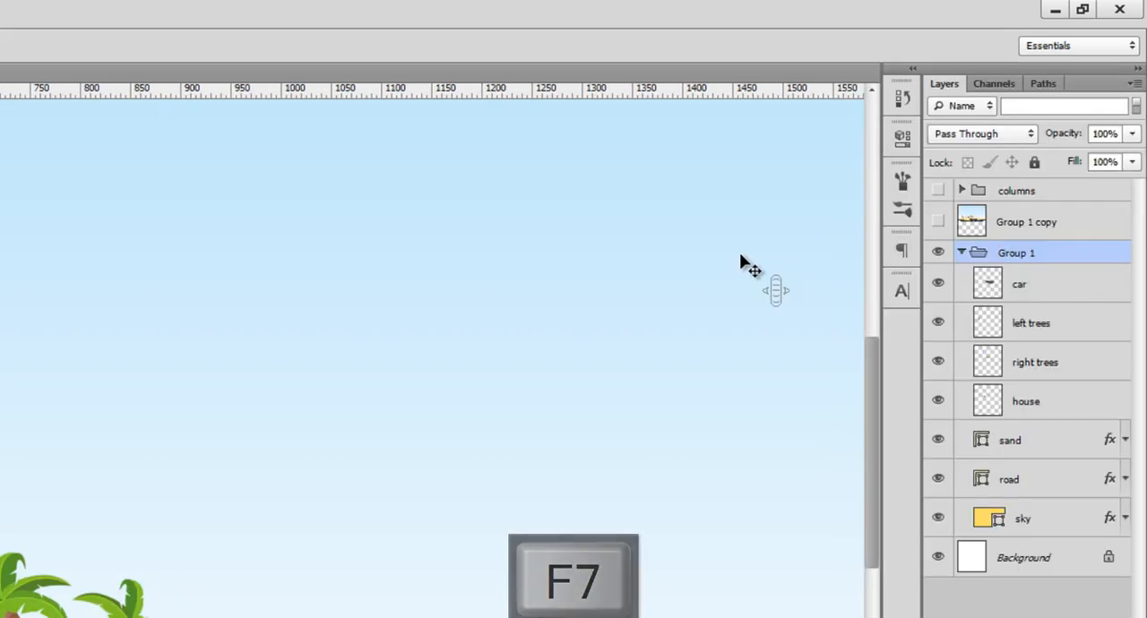
Show the Layers panel and select the left trees layer, followed by Group 1.
left_click(1035, 327)
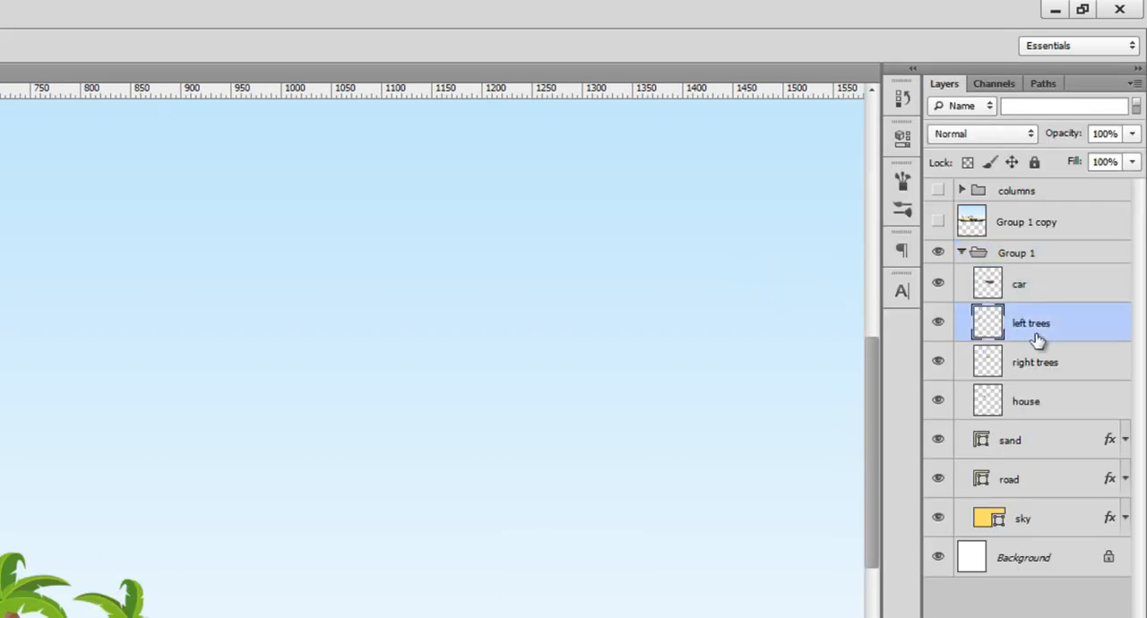
left_click(1026, 253)
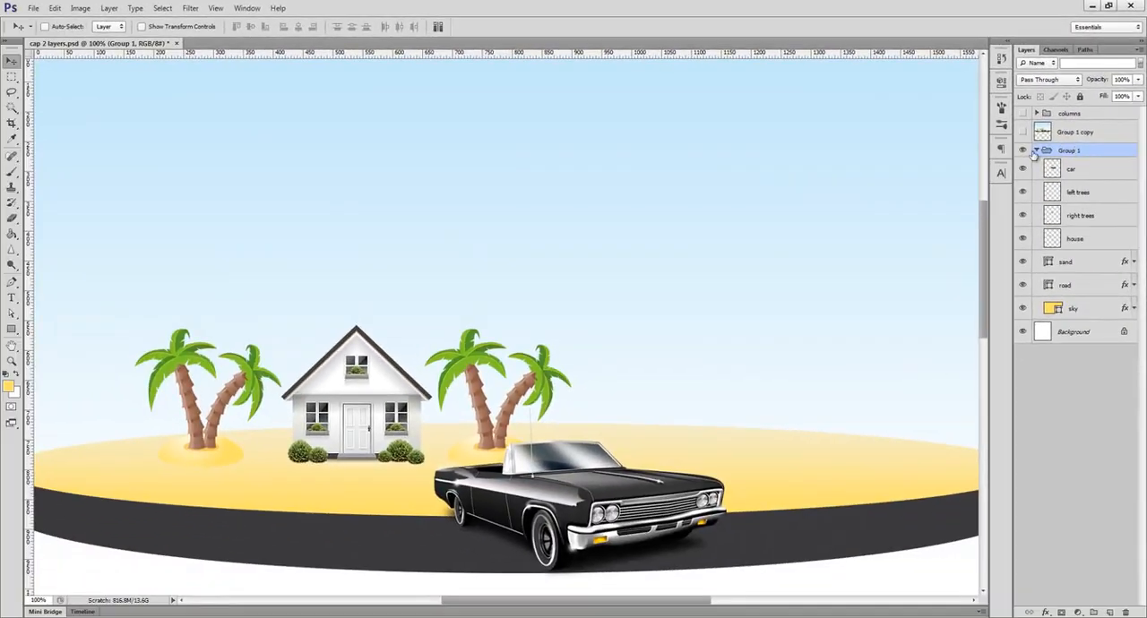
Create a new 800 x 600 pixel Web document with white contents and convert its Background into regular Layer 0.
key("ctrl+n")
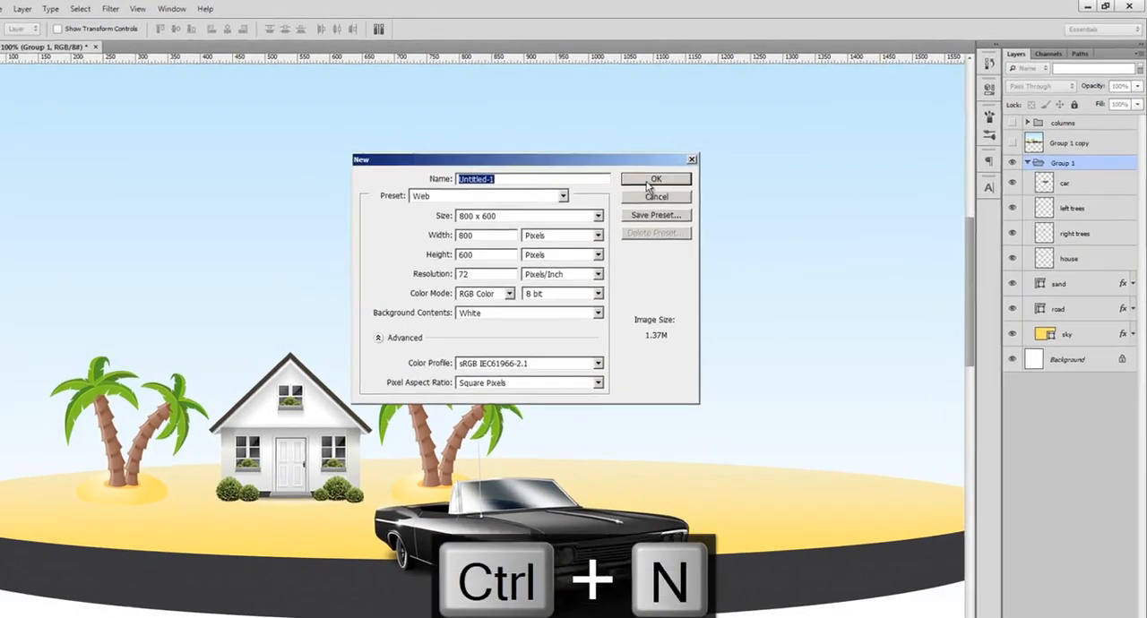
left_click(693, 165)
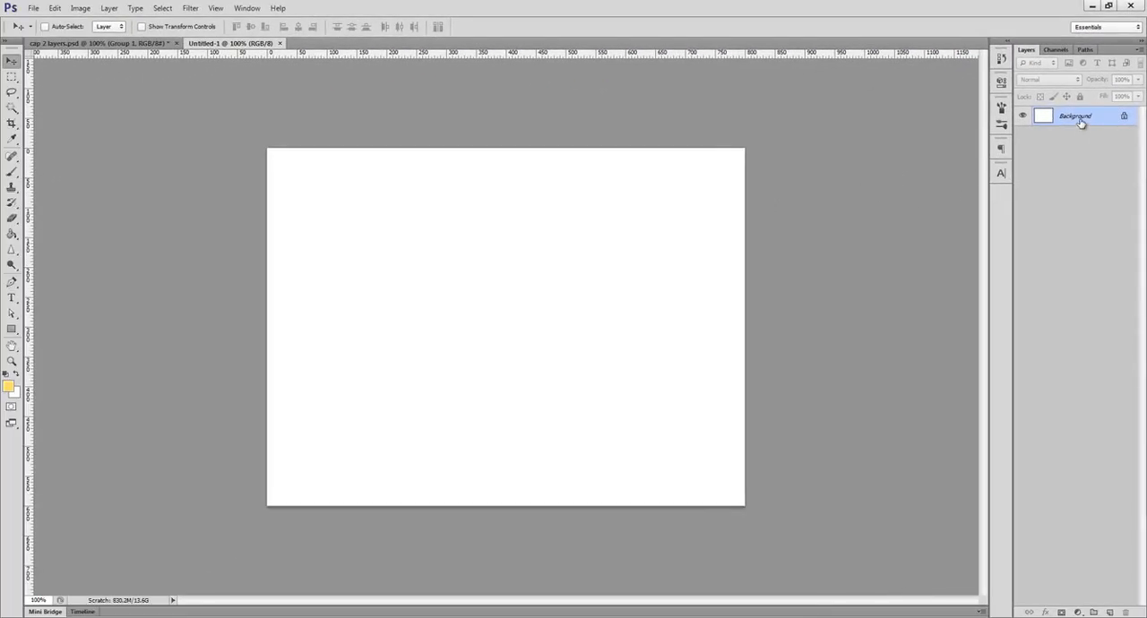
double_click(1079, 121)
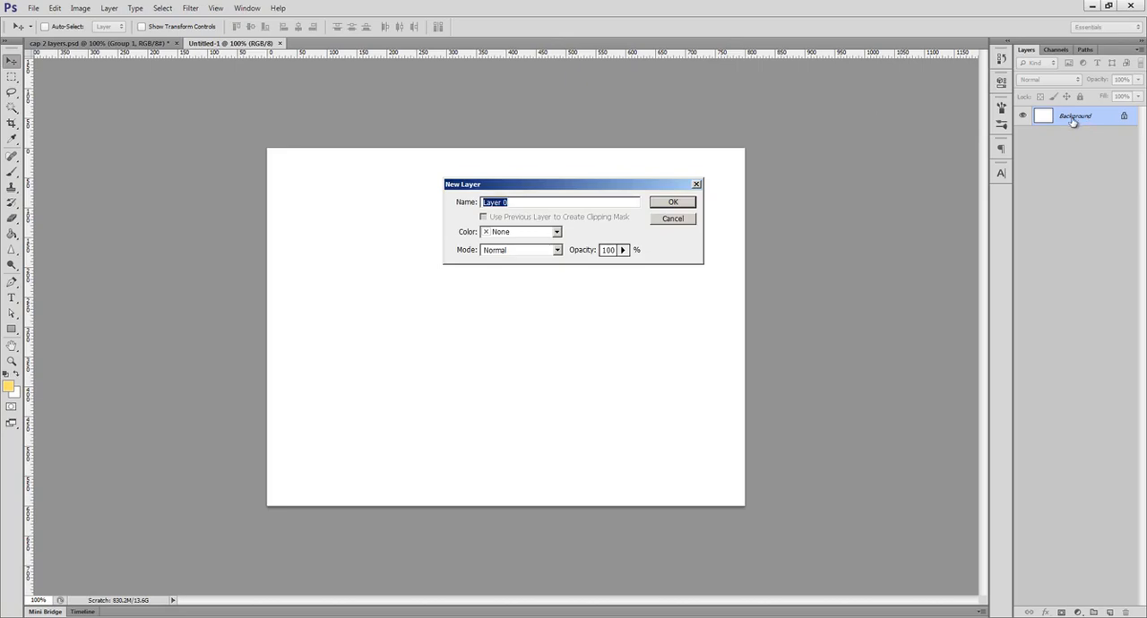
left_click(683, 204)
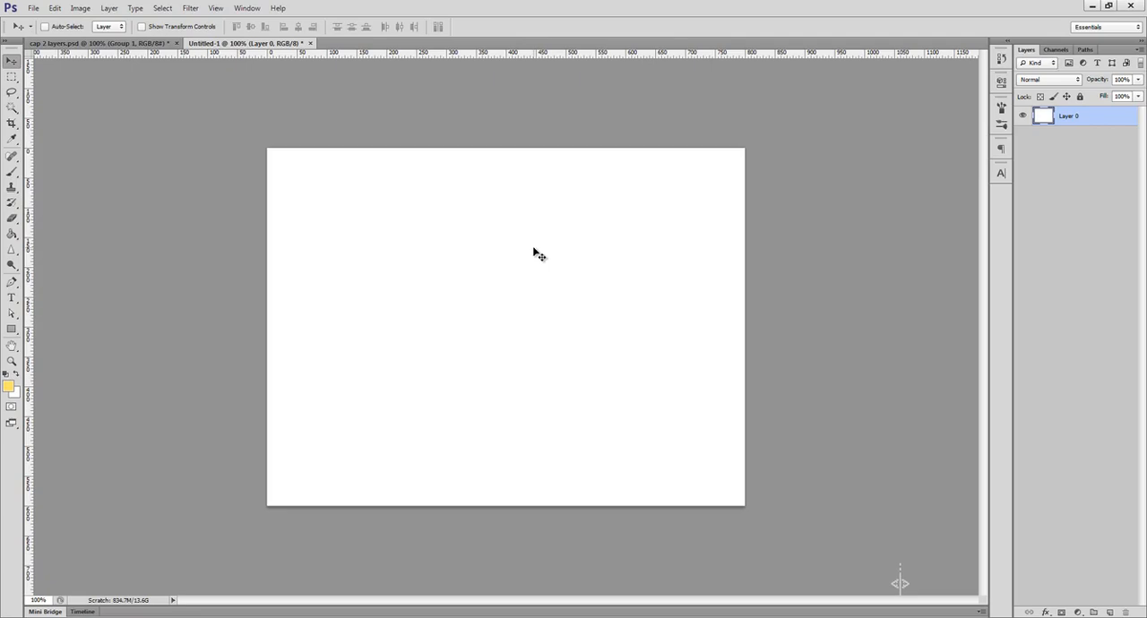
Paint loose yellow loops across Layer 0 with the Brush tool.
key("b")
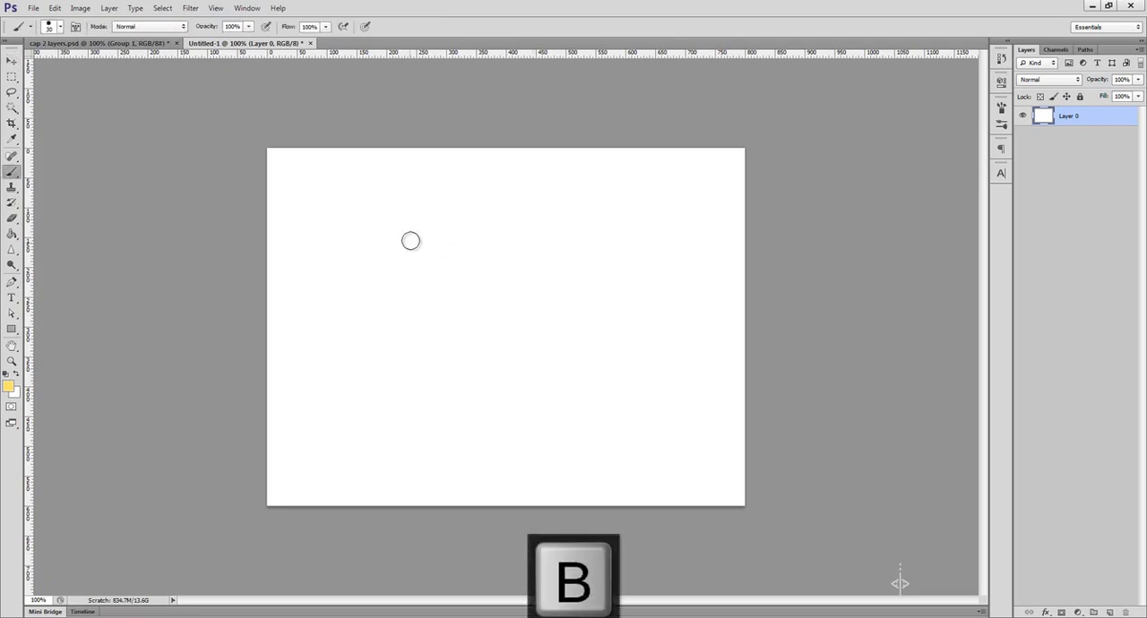
mouse_move(410, 242)
left_mouse_down()
mouse_move(382, 328)
mouse_move(461, 416)
mouse_move(676, 336)
mouse_move(559, 281)
left_mouse_up()
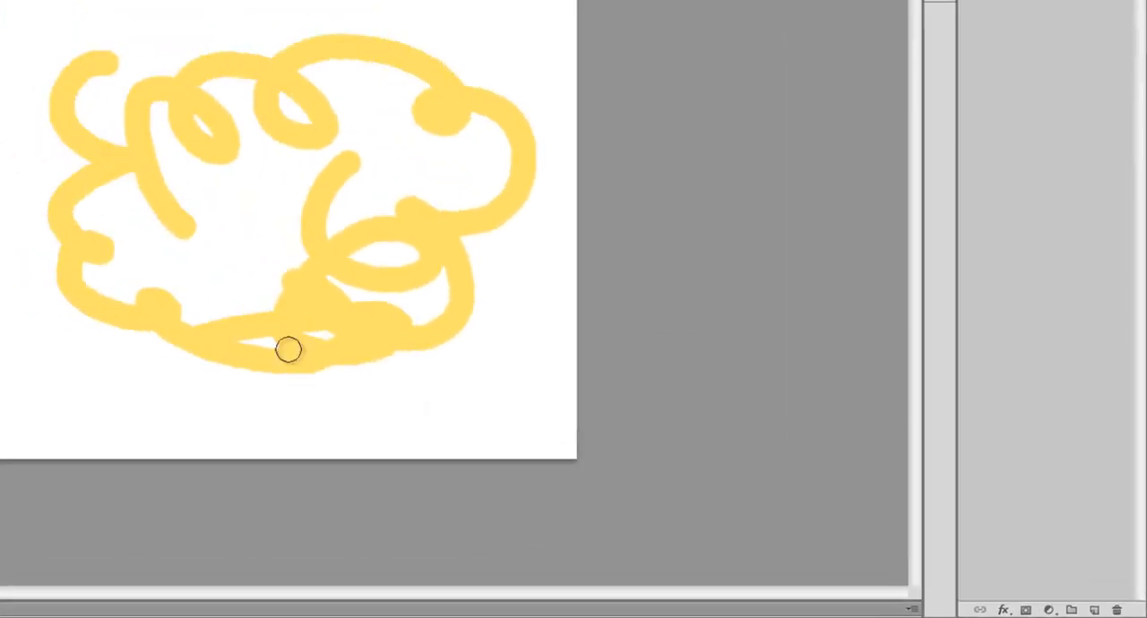
Paint yellow strokes on a new layer above Layer 0 and delete that layer.
mouse_move(288, 349)
left_mouse_down()
mouse_move(135, 361)
mouse_move(180, 79)
mouse_move(420, 44)
left_mouse_up()
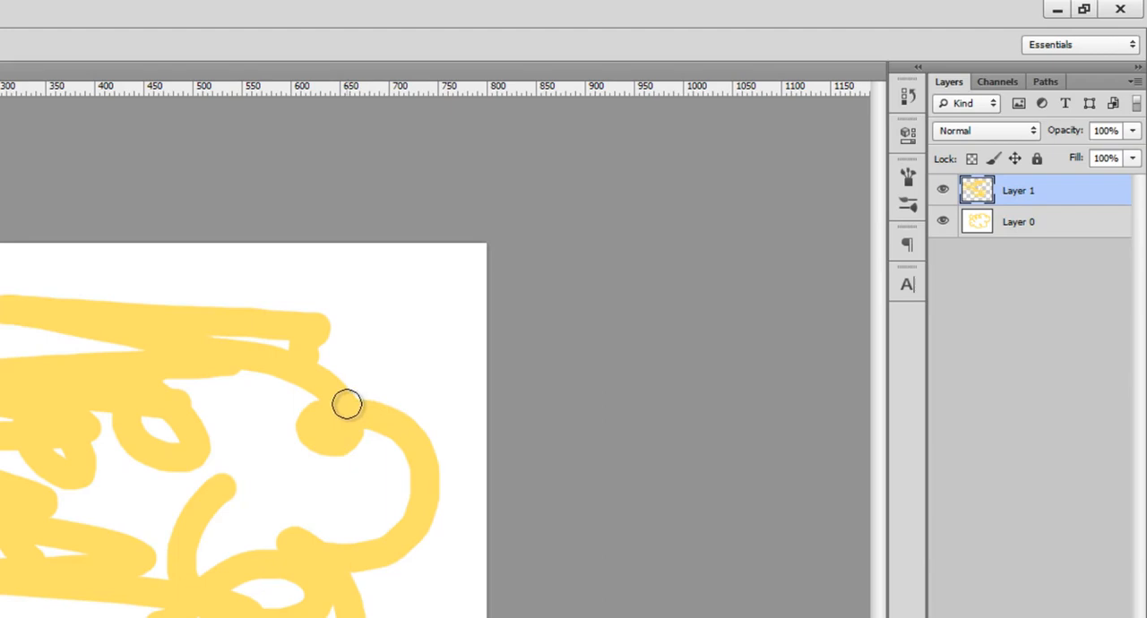
key("Delete")
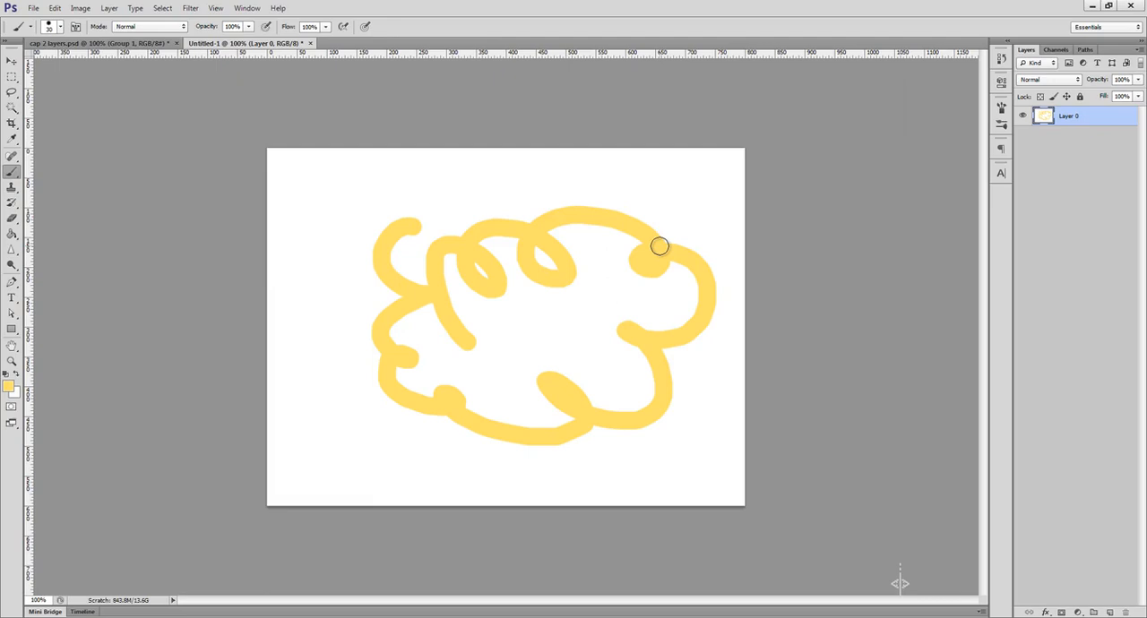
Switch to cap 2 layers.psd and use the Move tool to select the house, car and right trees layers in turn on the canvas.
key("ctrl+Tab")
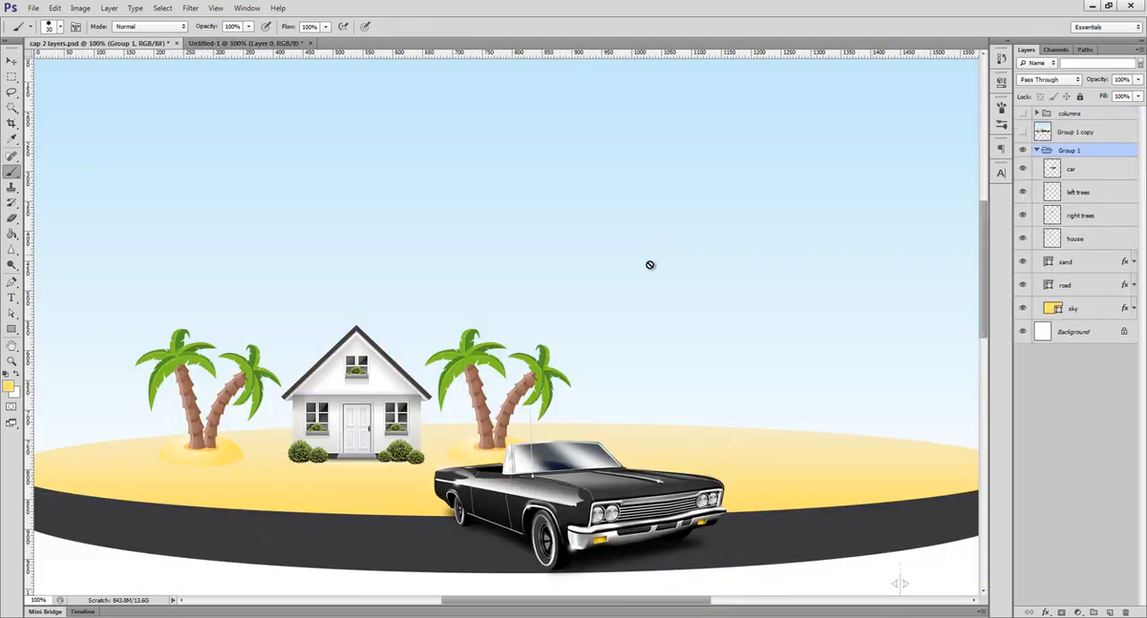
key("v")
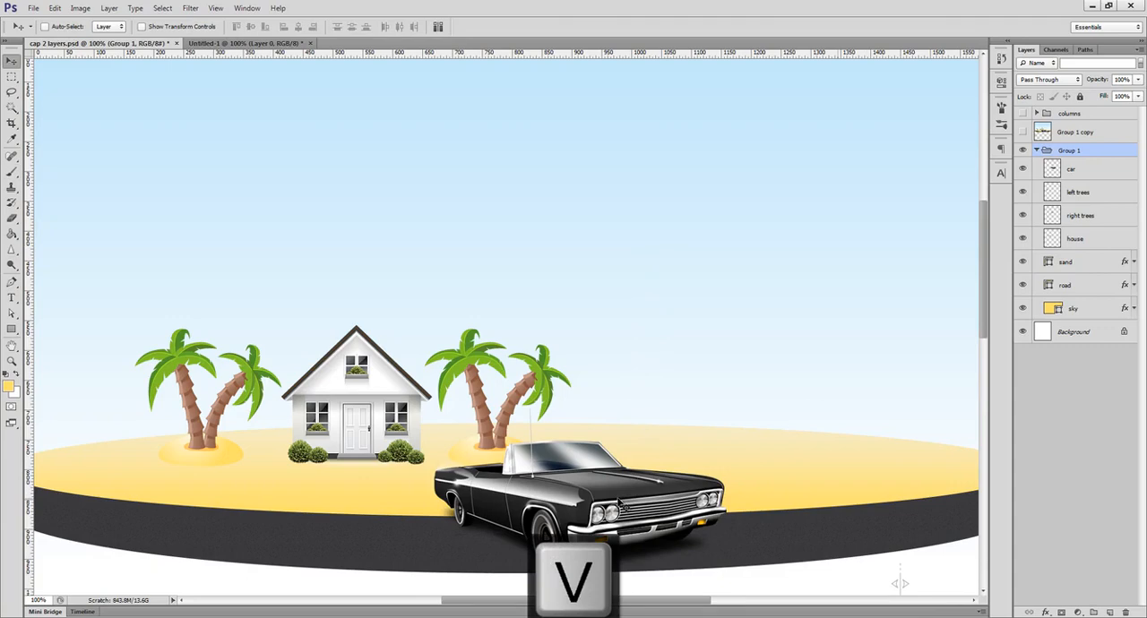
left_click(383, 406, "ctrl")
mouse_move(383, 406)
left_mouse_down()
mouse_move(383, 385)
mouse_move(383, 406)
left_mouse_up()
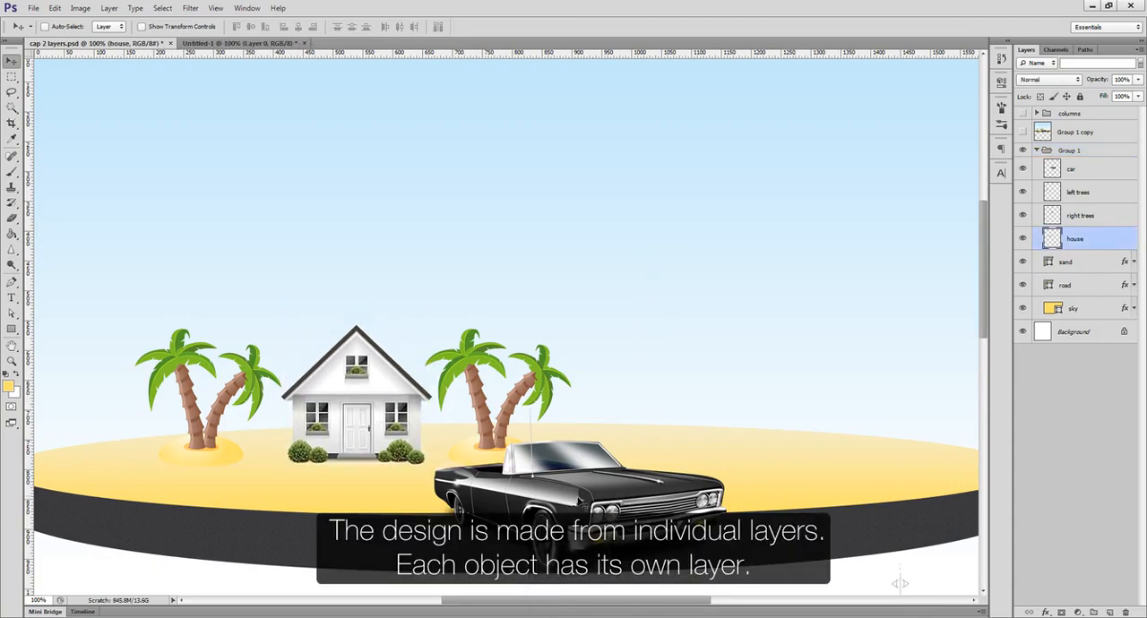
left_click(580, 502, "ctrl")
left_click(540, 387, "ctrl")
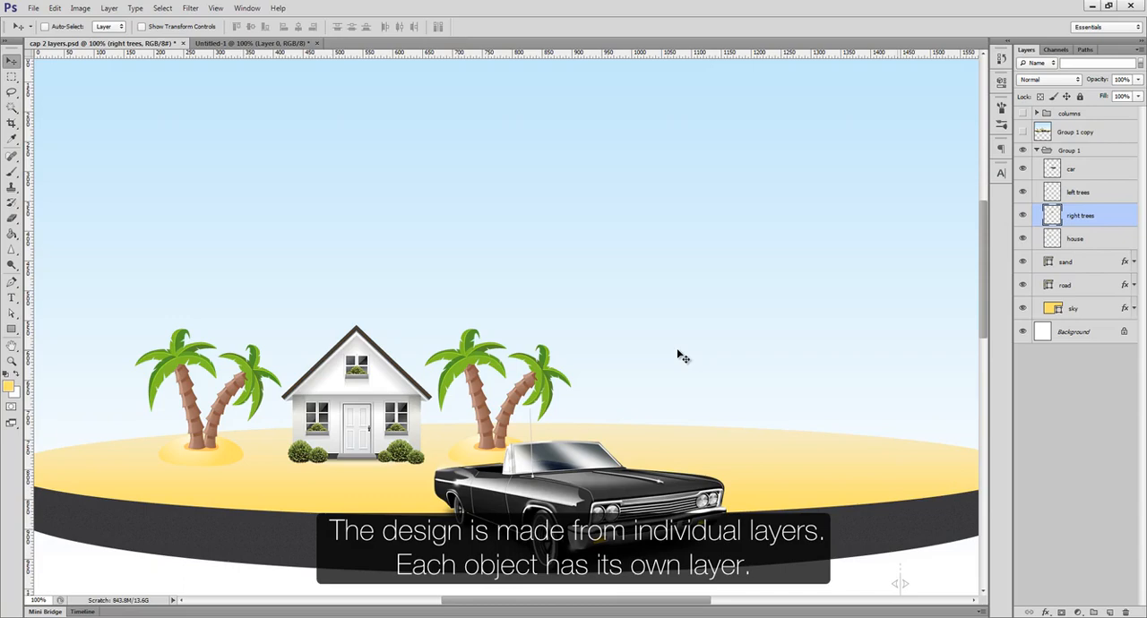
Erase across the house on its own layer with the Eraser and undo the erasing.
left_click(395, 389, "ctrl")
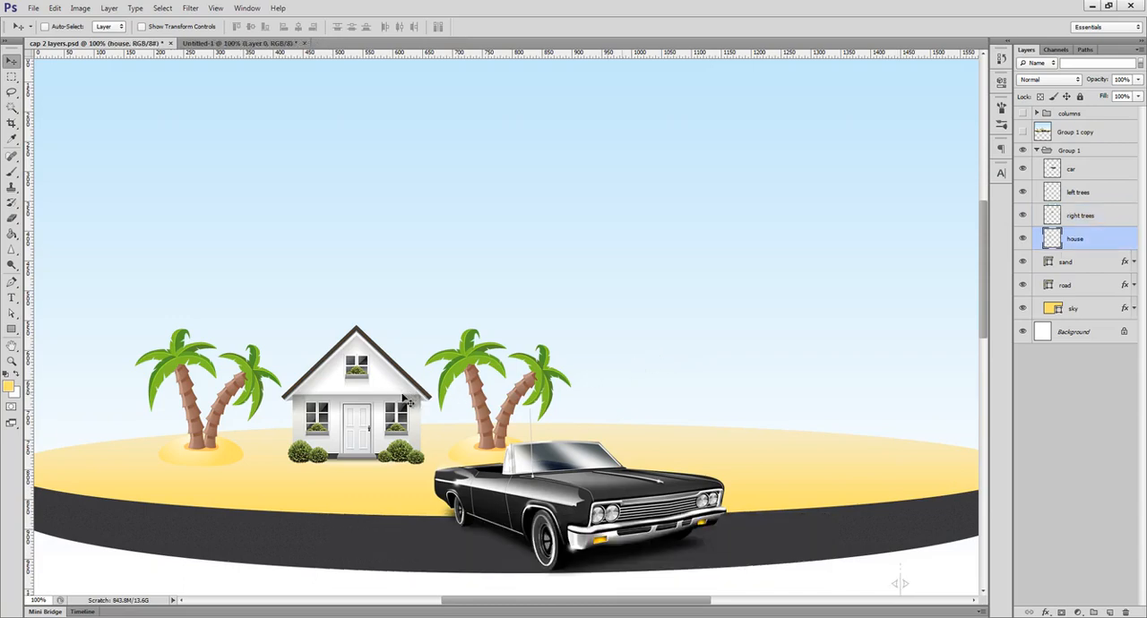
key("e")
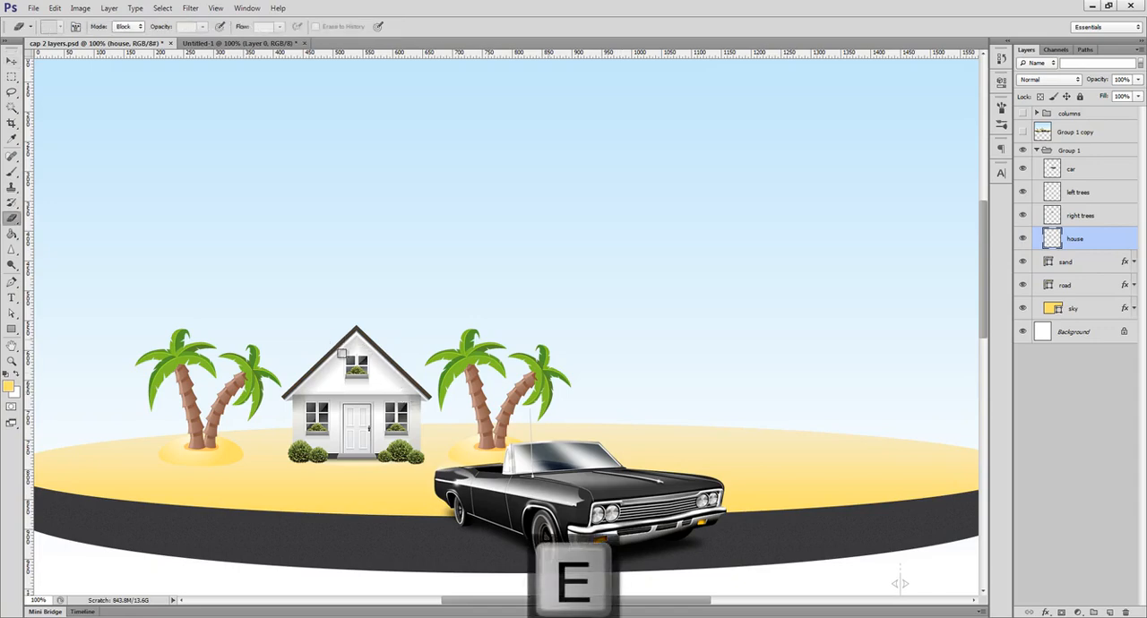
mouse_move(372, 362)
left_mouse_down()
mouse_move(530, 430)
mouse_move(317, 335)
mouse_move(737, 463)
mouse_move(362, 365)
mouse_move(552, 415)
mouse_move(702, 430)
left_mouse_up()
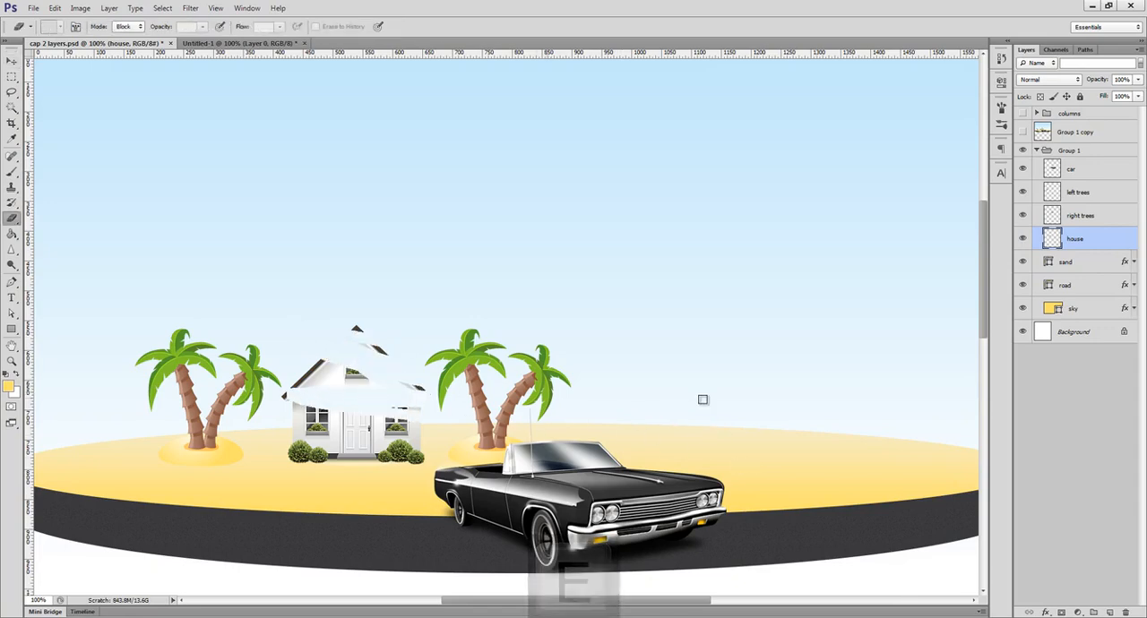
key("ctrl+z")
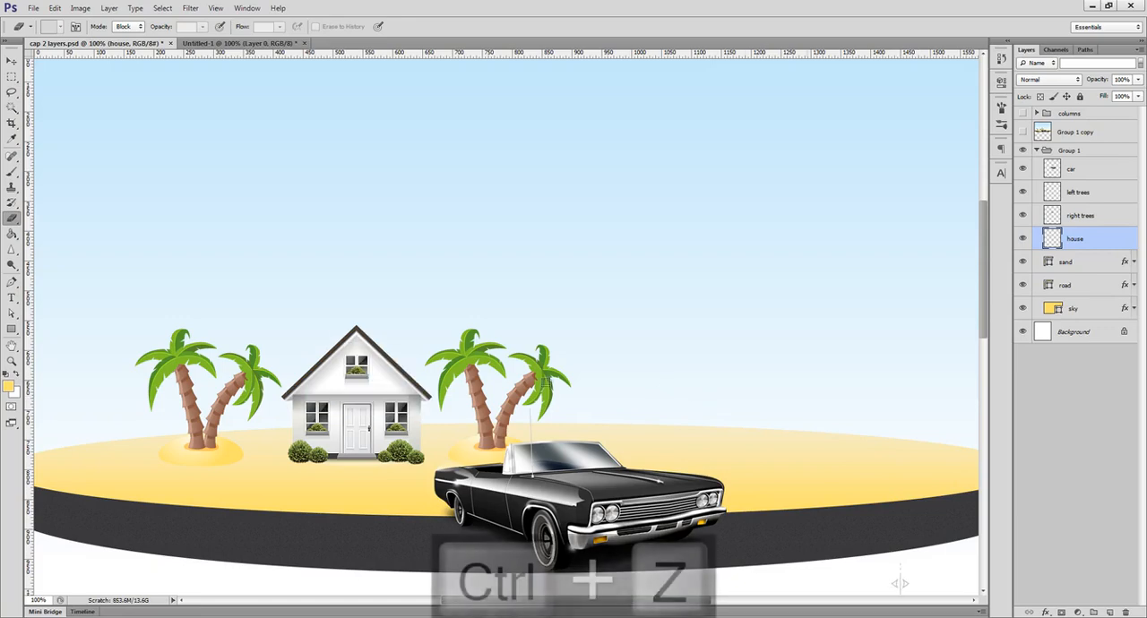
Show Group 1 copy in place of Group 1, erase across its merged artwork, undo it and restore the original layer visibility.
left_click(1023, 149)
left_click(1022, 132)
left_click(1075, 132)
mouse_move(375, 395)
left_mouse_down()
mouse_move(549, 385)
mouse_move(350, 399)
mouse_move(559, 401)
mouse_move(349, 421)
mouse_move(581, 426)
mouse_move(344, 420)
mouse_move(568, 383)
left_mouse_up()
key("ctrl+z")
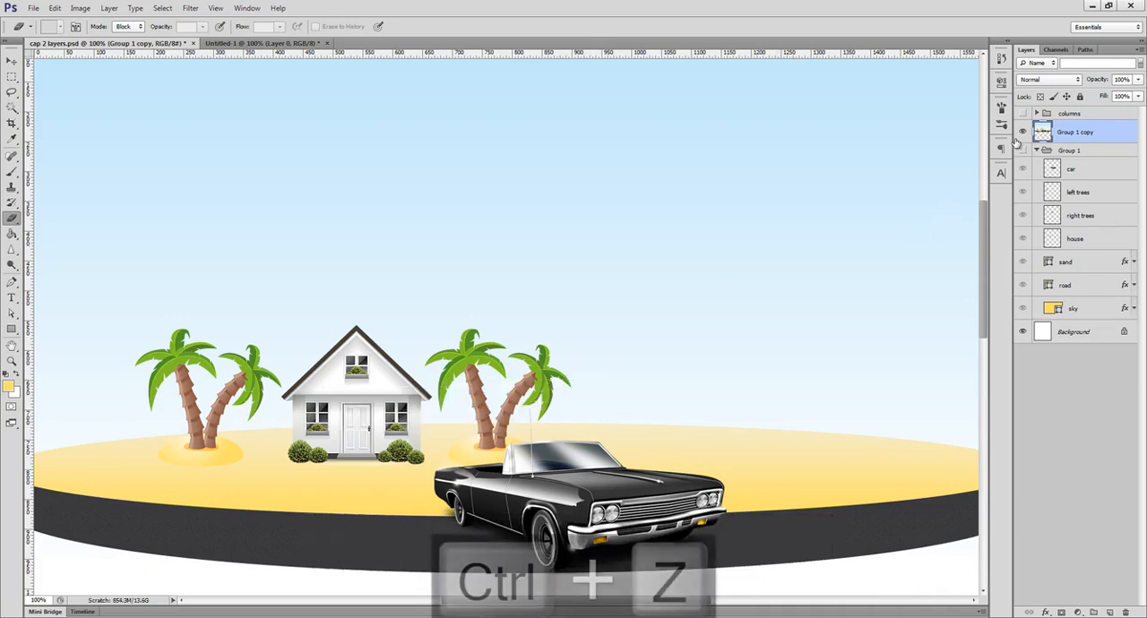
left_click(1022, 132)
left_click(1024, 149)
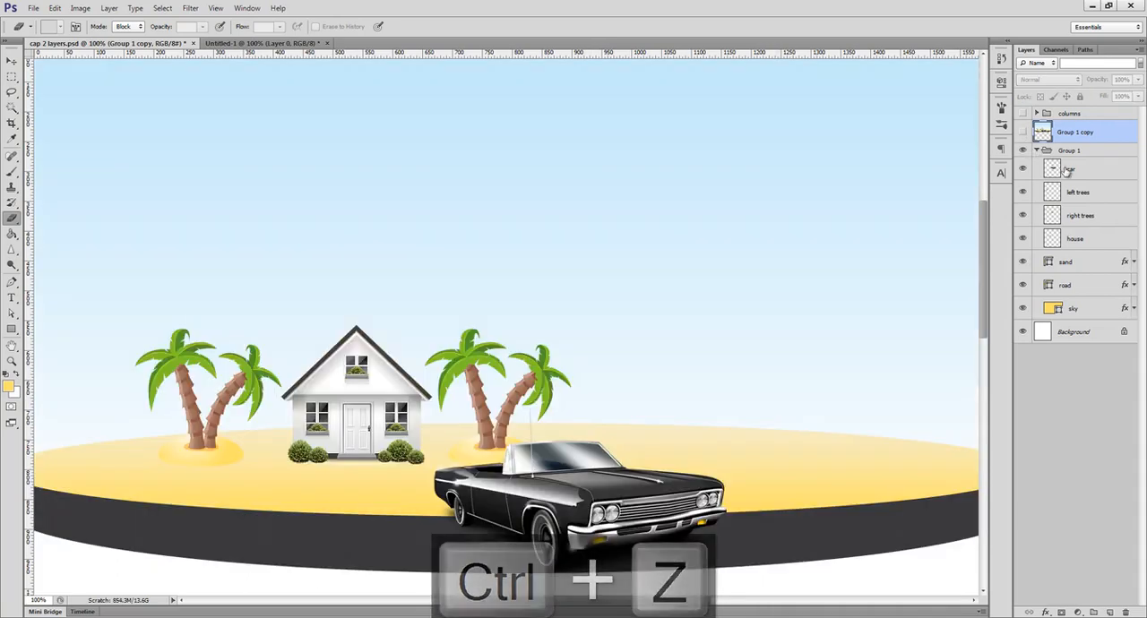
Select the car layer, hide it and show it again.
left_click(1057, 168)
left_click(1022, 170)
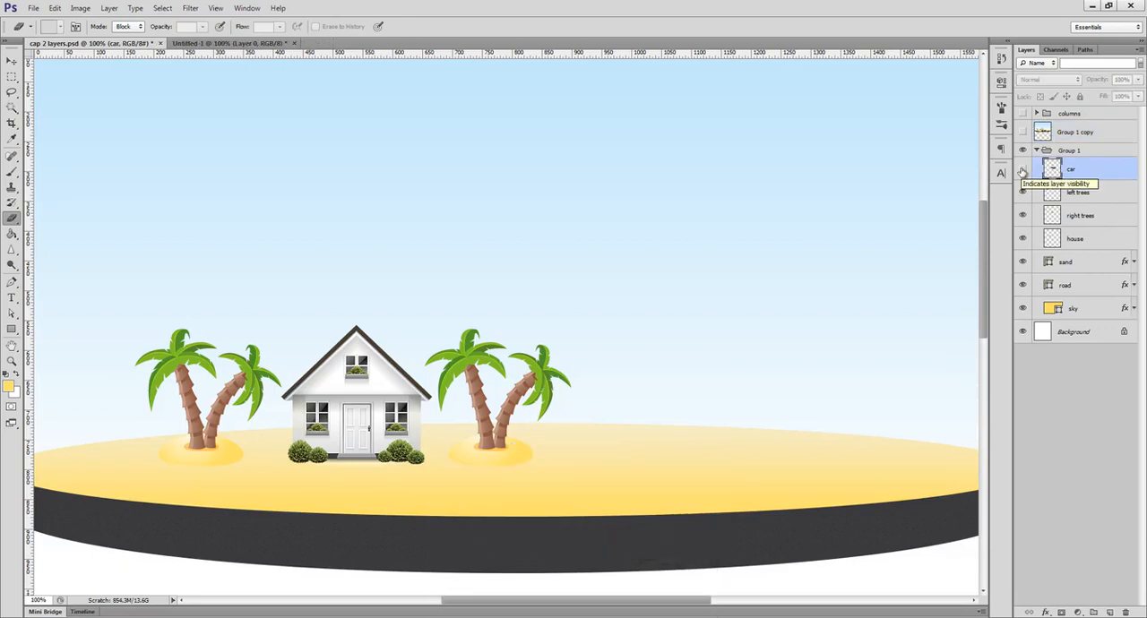
left_click(1022, 170)
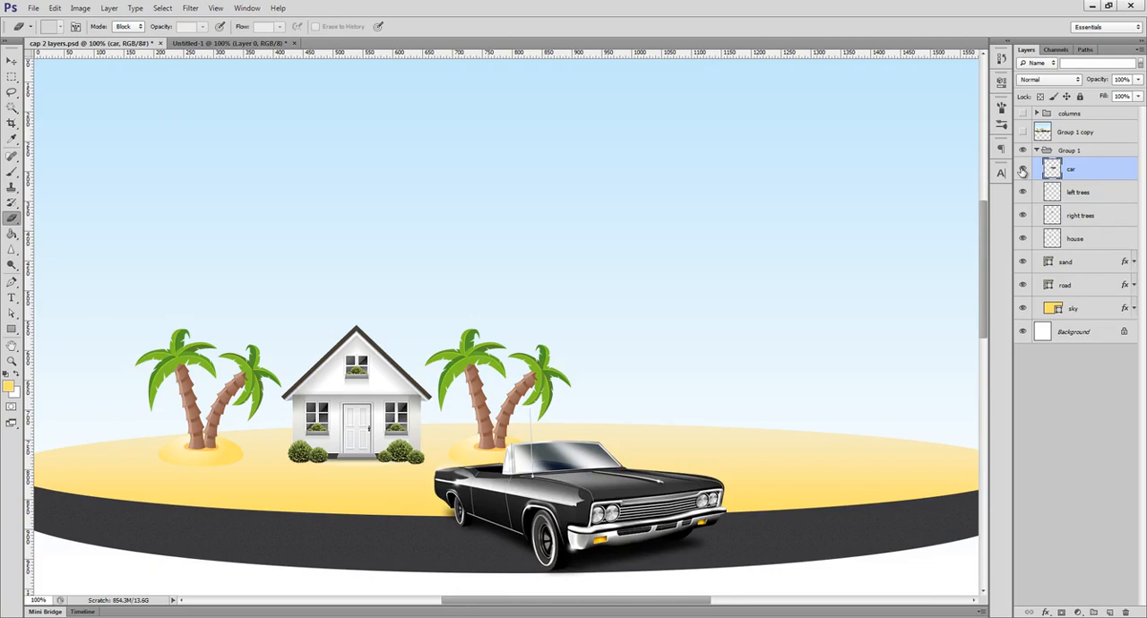
Isolate the car layer by hiding all other layers, and turn the hidden layers' visibility back on.
mouse_move(1022, 170)
left_mouse_down()
mouse_move(1017, 251)
mouse_move(1026, 182)
left_mouse_up()
left_click(1023, 171, "alt")
key("v")
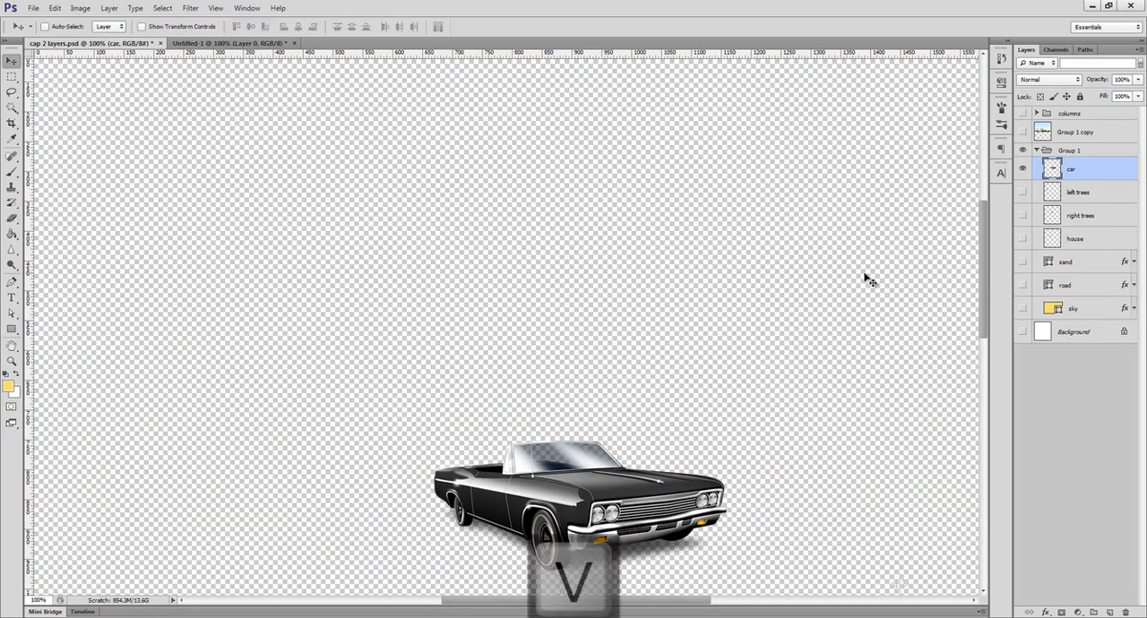
left_click_drag(1022, 192, 1020, 328)
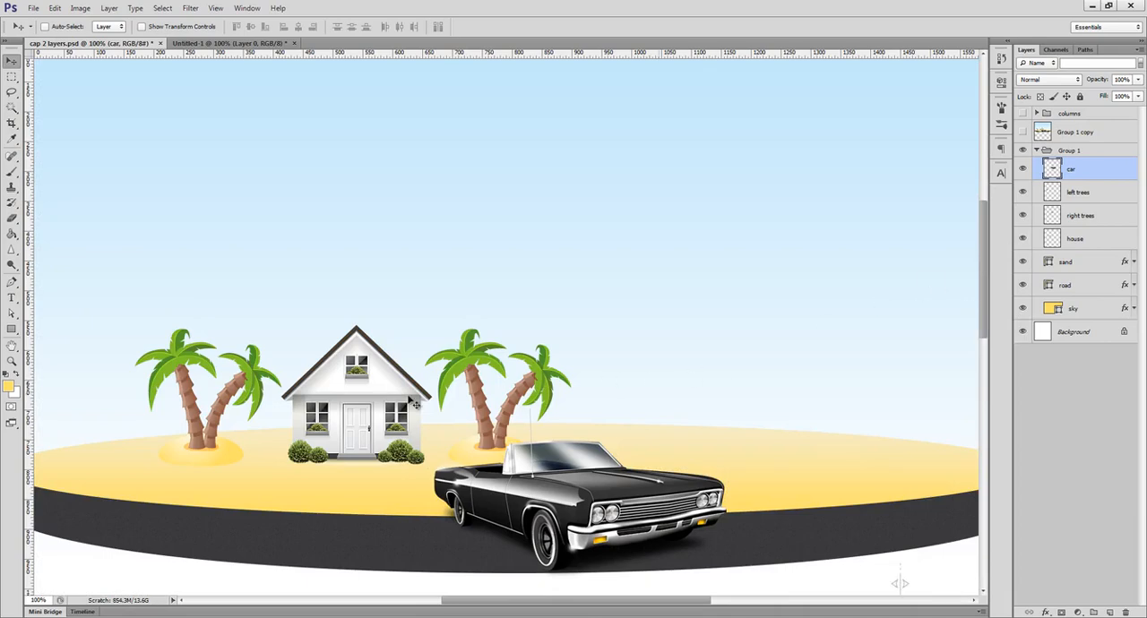
Select the house, car and right trees layers one after another in the layer list.
left_click(1043, 240)
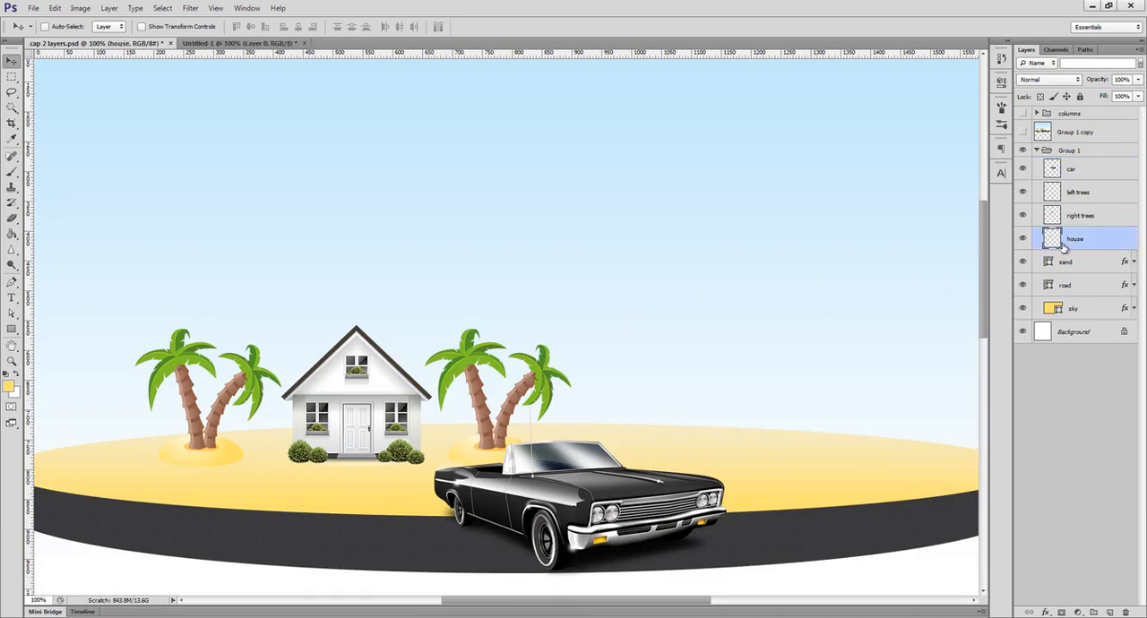
left_click(1068, 170)
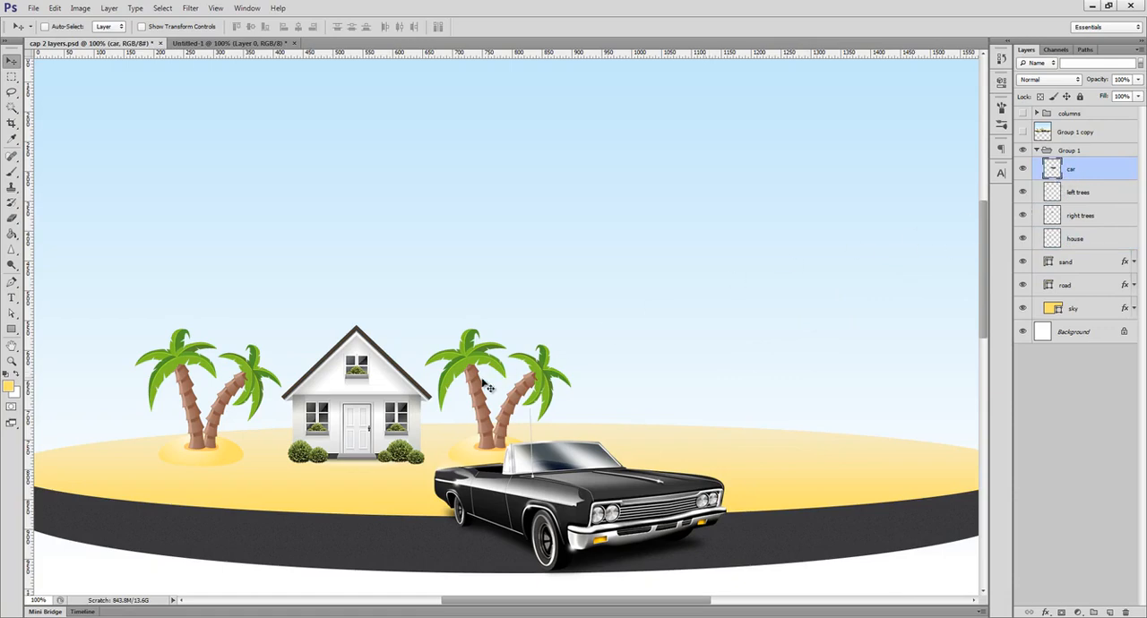
left_click(1034, 212)
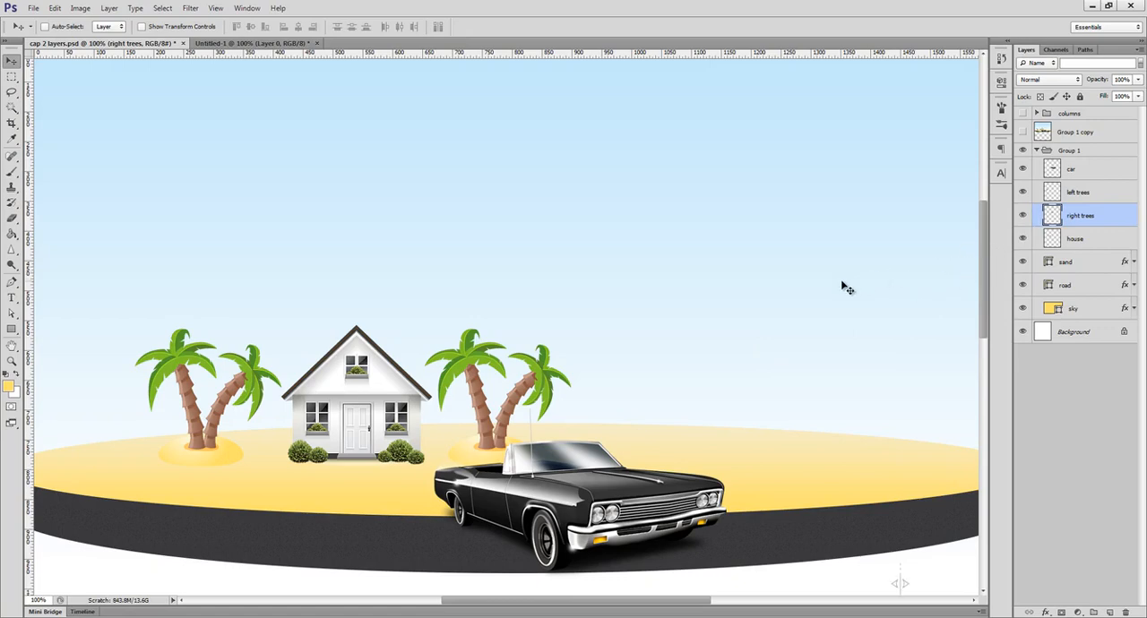
Add a new layer above right trees, brush yellow over the house roof on it, and delete that layer.
left_click(1108, 612)
key("b")
mouse_move(355, 328)
left_mouse_down()
mouse_move(294, 398)
mouse_move(347, 338)
mouse_move(407, 375)
mouse_move(346, 328)
mouse_move(303, 391)
left_mouse_up()
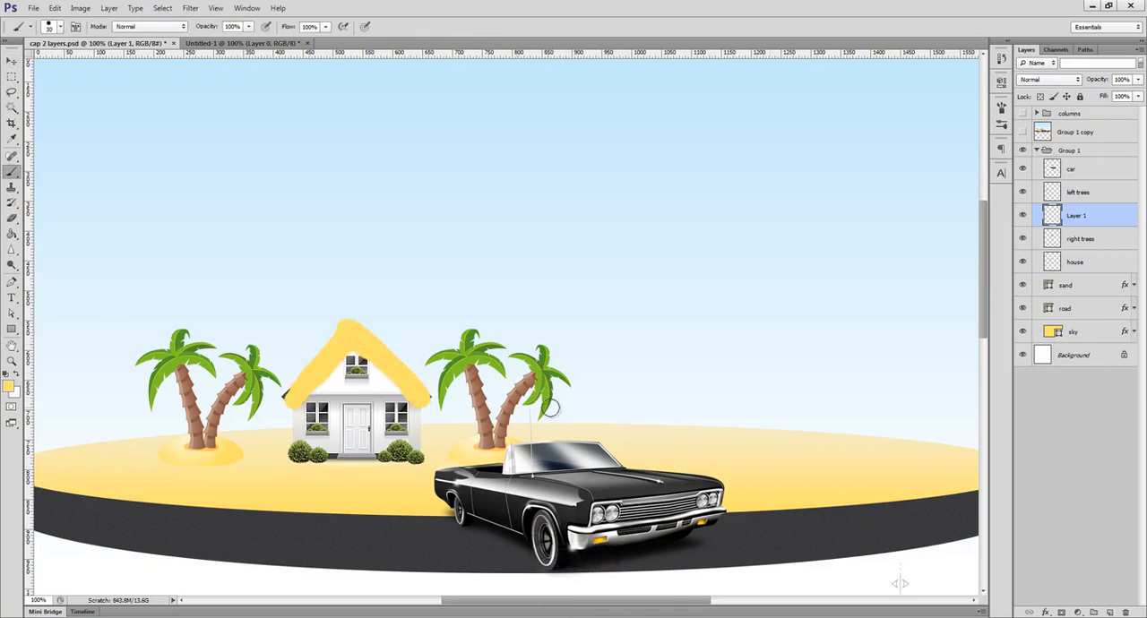
key("Delete")
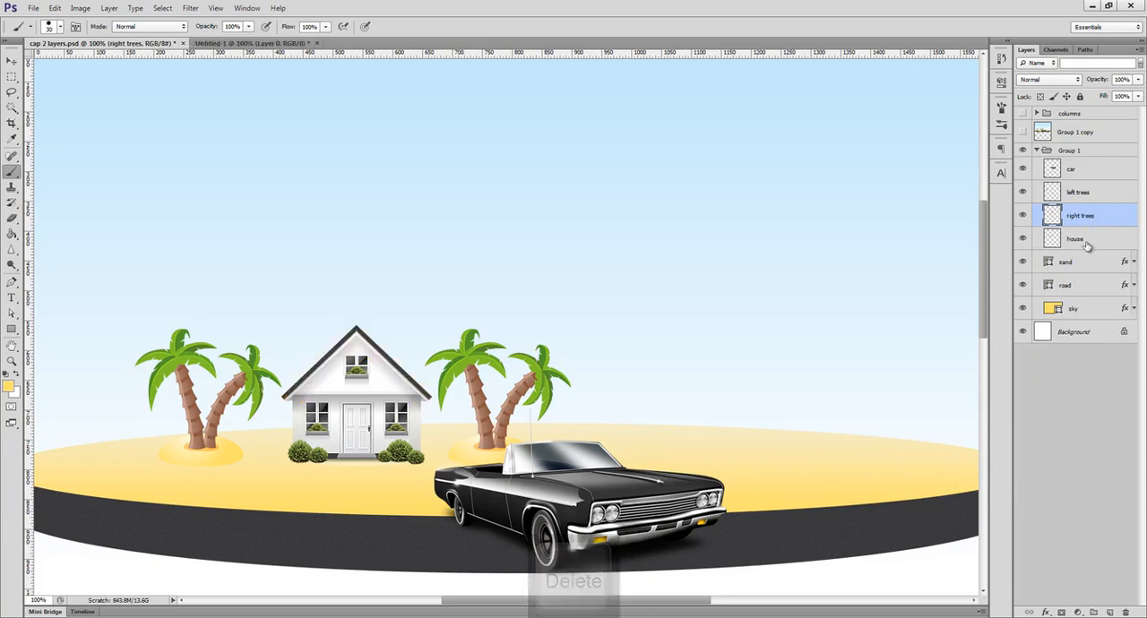
Create a new layer group above right trees and move the right trees and house layers into it.
left_click(1092, 612)
left_click(1081, 248)
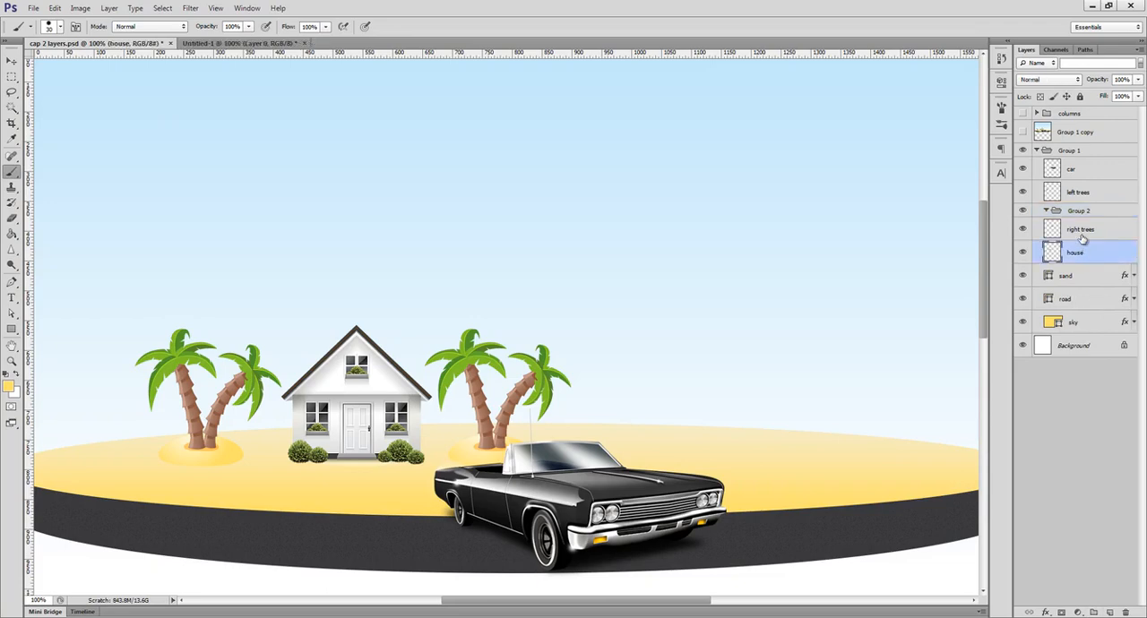
left_click(1082, 231, "shift")
left_click_drag(1081, 231, 1080, 212)
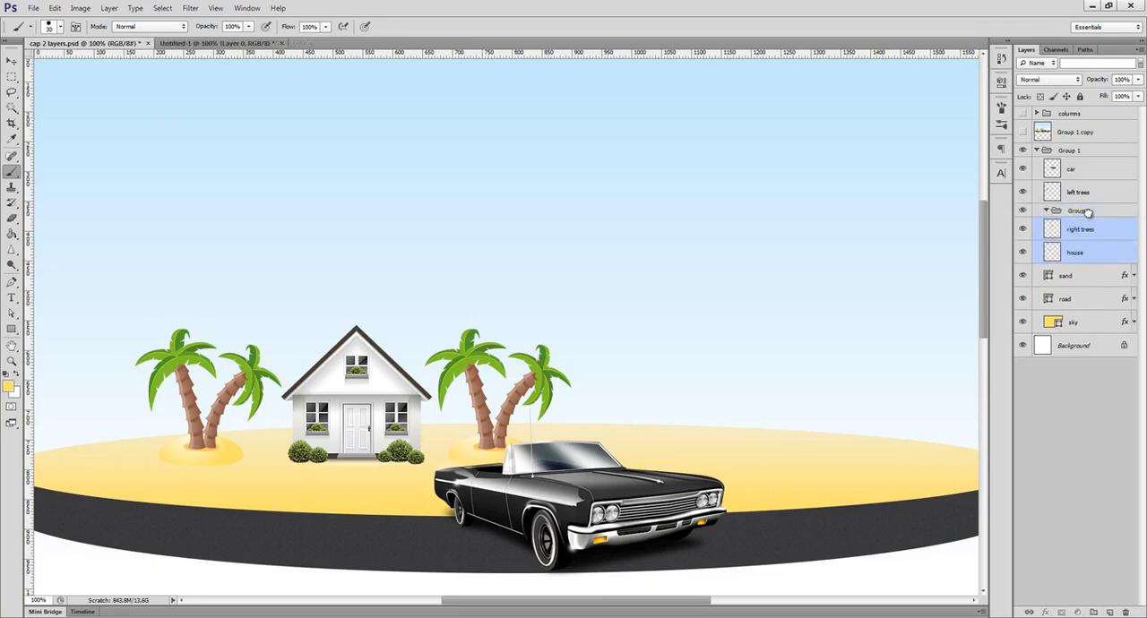
left_click(1069, 210)
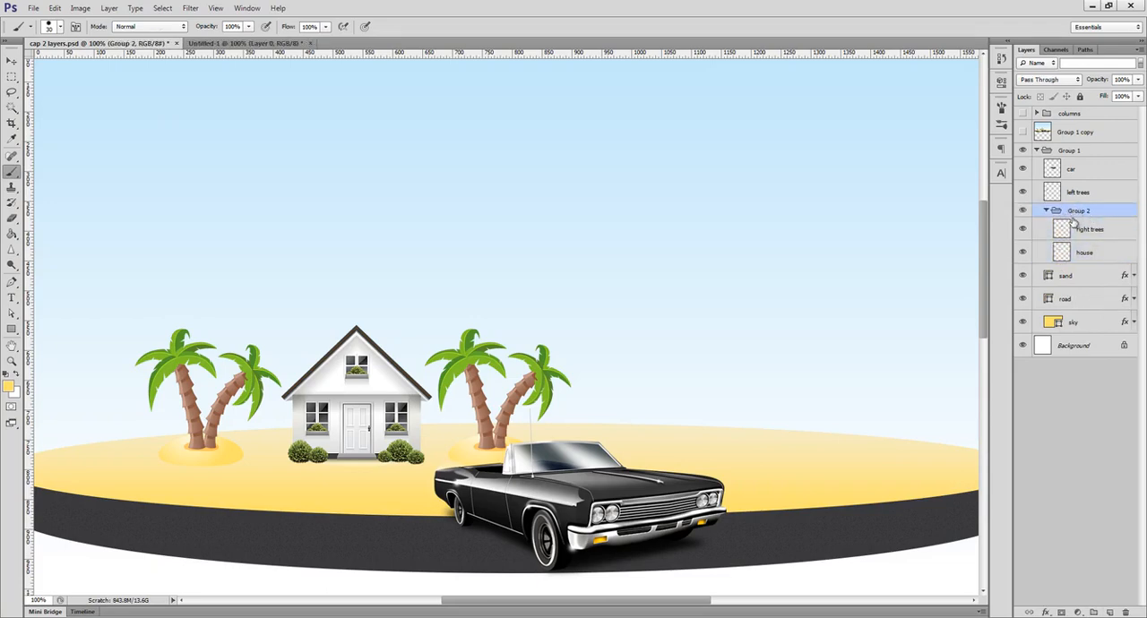
Undo moving the right trees and house layers into the group, and group the left trees and right trees layers instead.
key("ctrl+z")
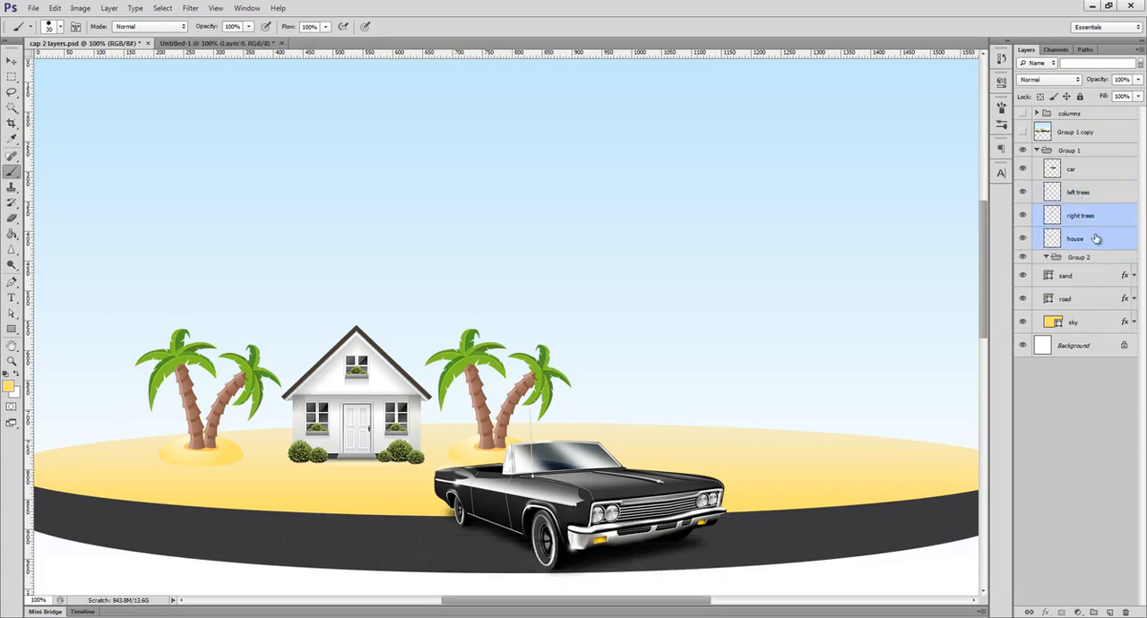
left_click(1089, 196, "shift")
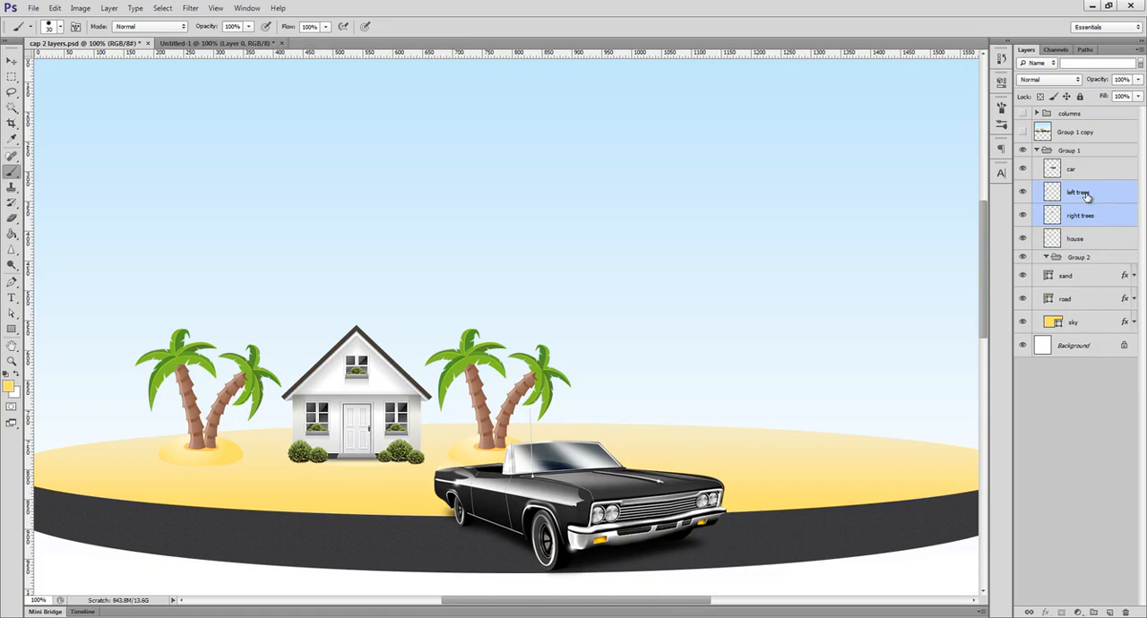
key("ctrl+g")
Delete the empty Group 2 and rename the new group holding the trees as "rename".
left_click(1082, 225)
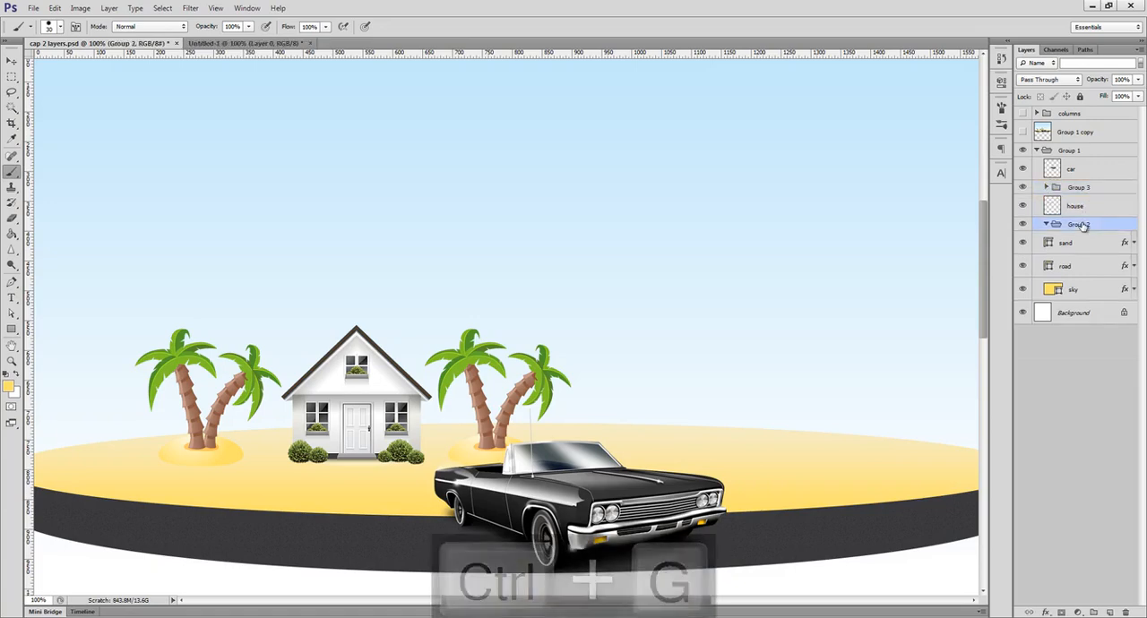
key("Delete")
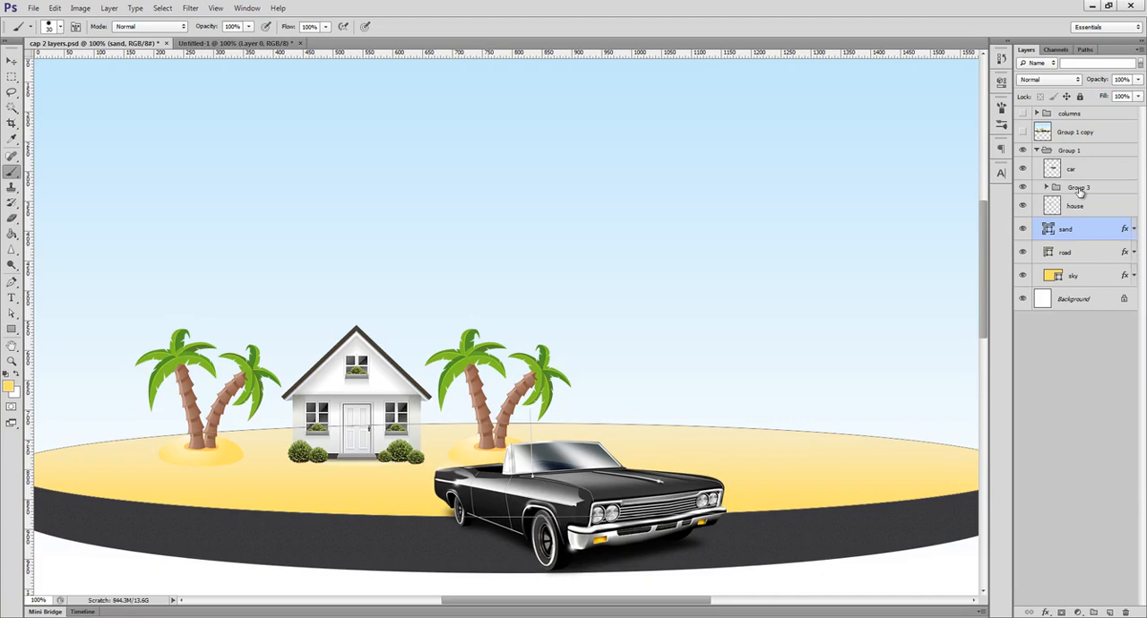
double_click(1079, 189)
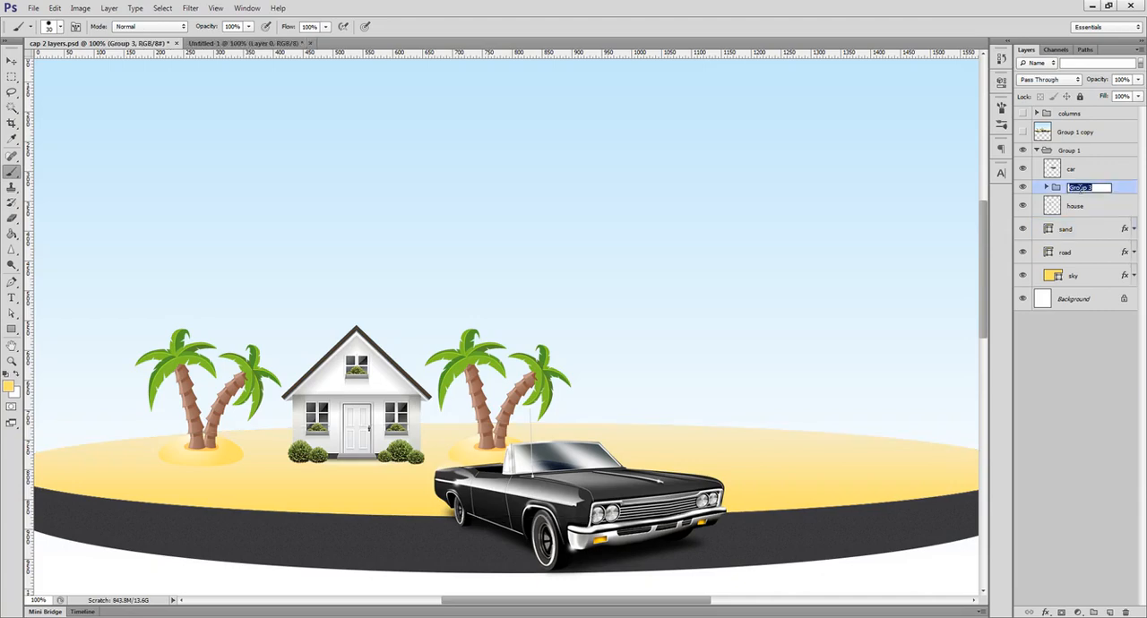
key("Return")
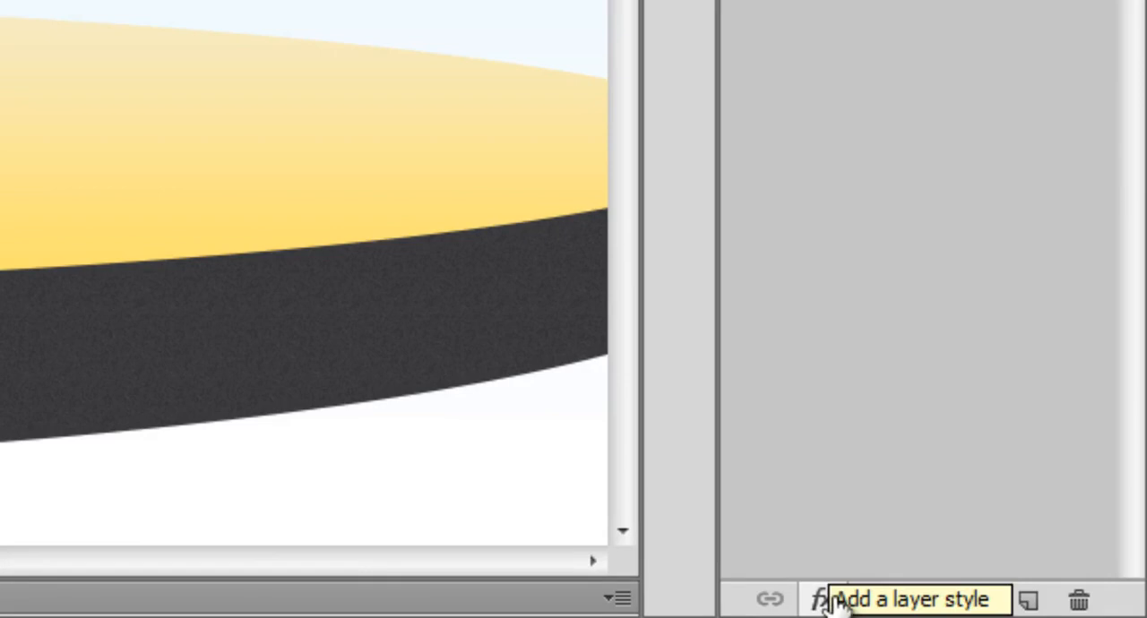
Draw a yellow rectangle shape about 464 × 221 px in the sky and add a Drop Shadow layer style to it.
key("u")
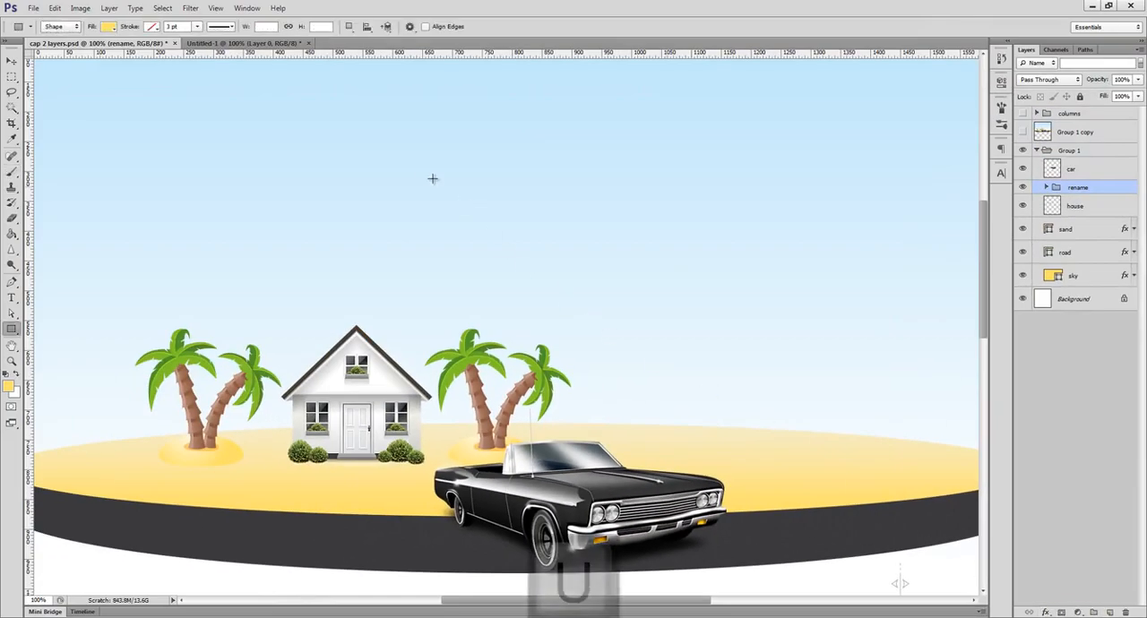
left_click_drag(394, 126, 671, 258)
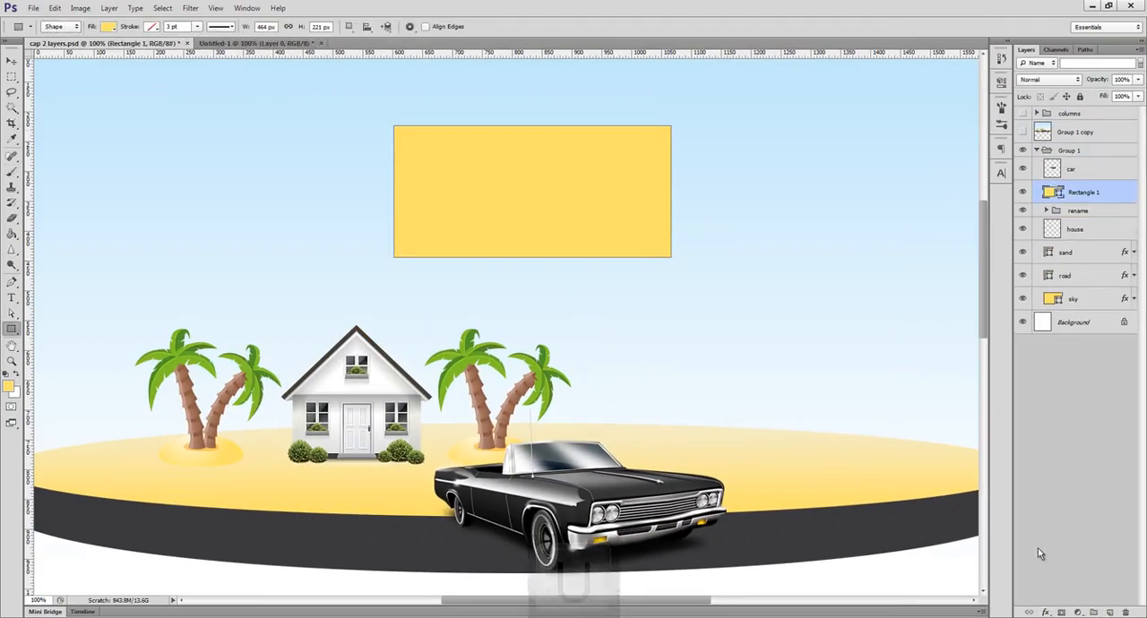
left_click(1045, 612)
left_click(1056, 605)
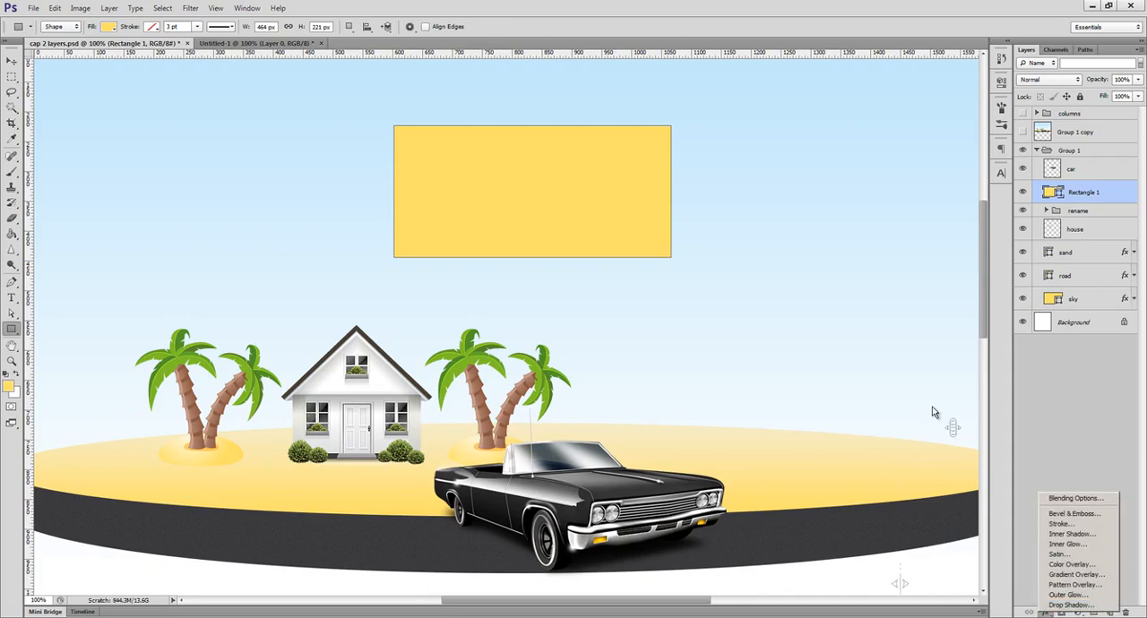
Add Bevel & Emboss and a thick black outside Stroke to the rectangle's layer style.
left_click(766, 317)
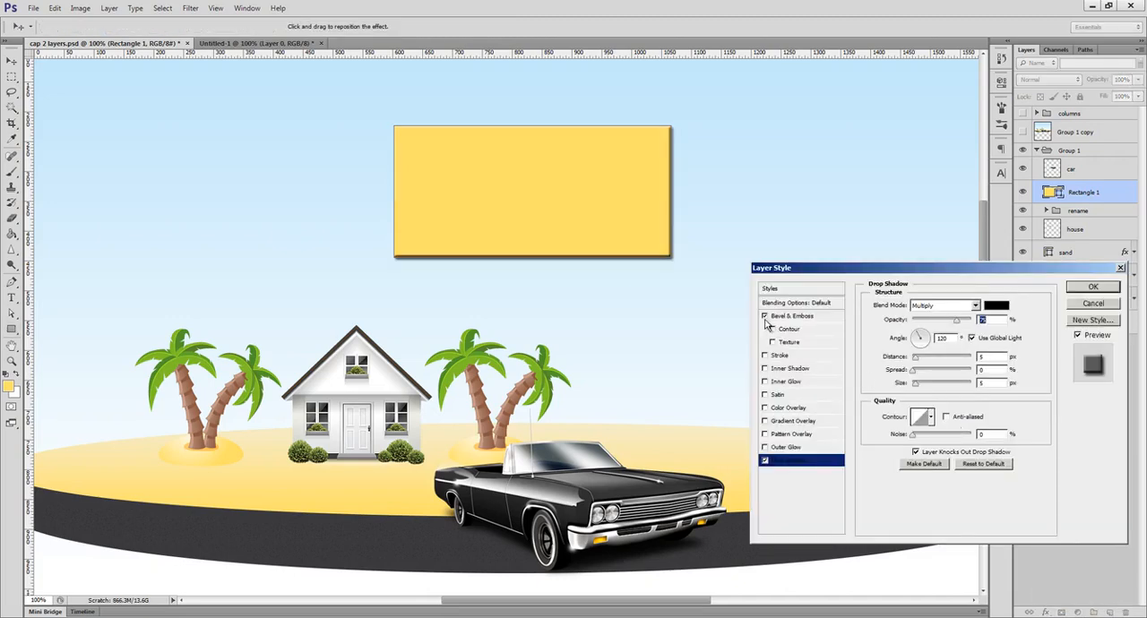
left_click(766, 357)
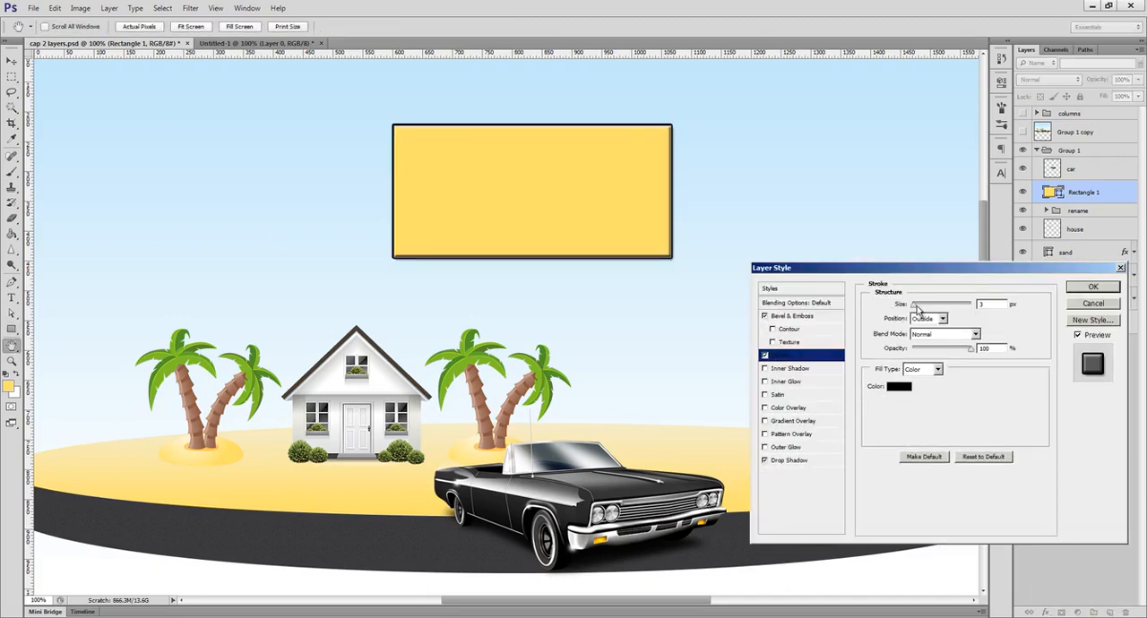
left_click_drag(917, 307, 914, 309)
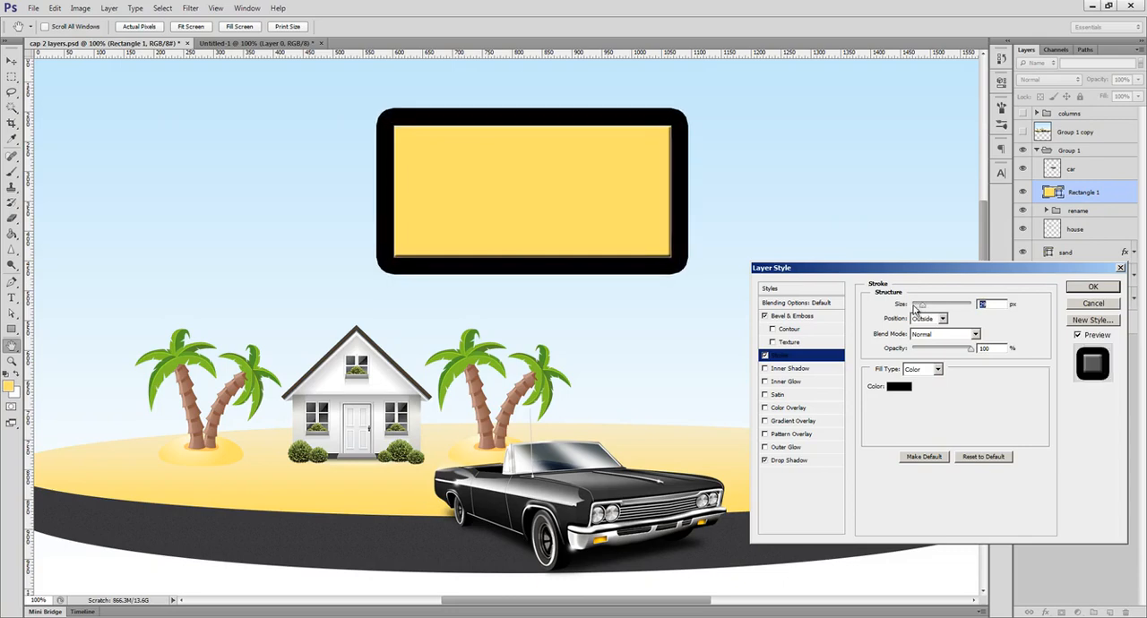
Preview the pattern and gradient overlays on the rectangle, and apply its layer style with only Stroke enabled.
left_click(765, 434)
left_click(765, 434)
left_click(765, 420)
left_click(765, 421)
left_click(765, 316)
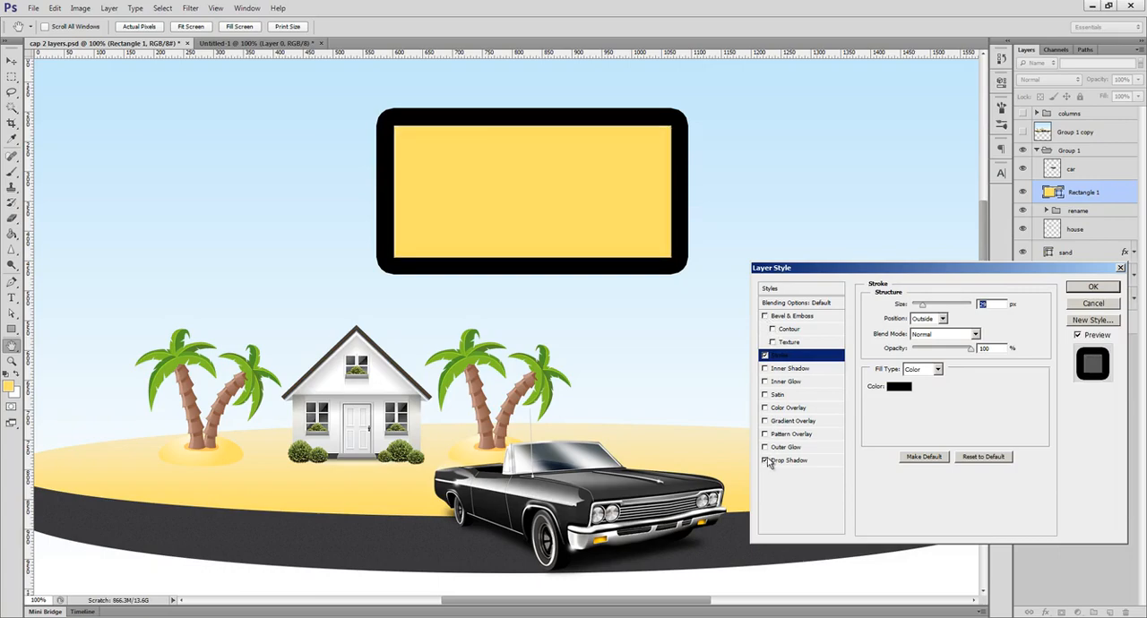
left_click(1090, 289)
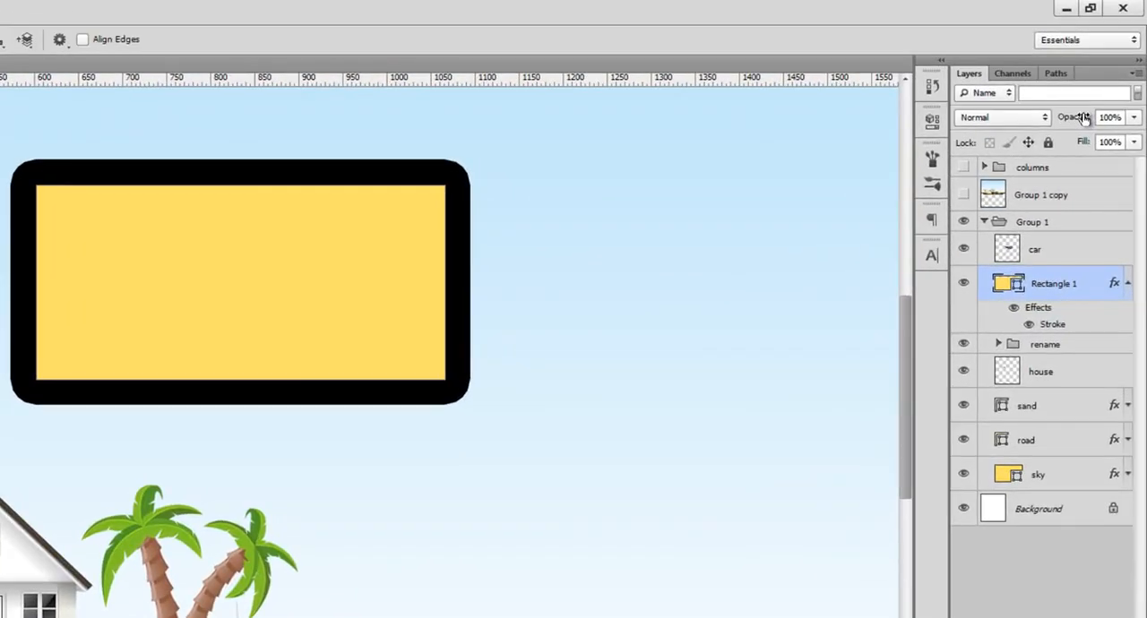
Lower the rectangle layer's fill to 0% and restore it to 100%.
mouse_move(1084, 119)
left_mouse_down()
mouse_move(1053, 112)
mouse_move(1142, 122)
mouse_move(1044, 144)
left_mouse_up()
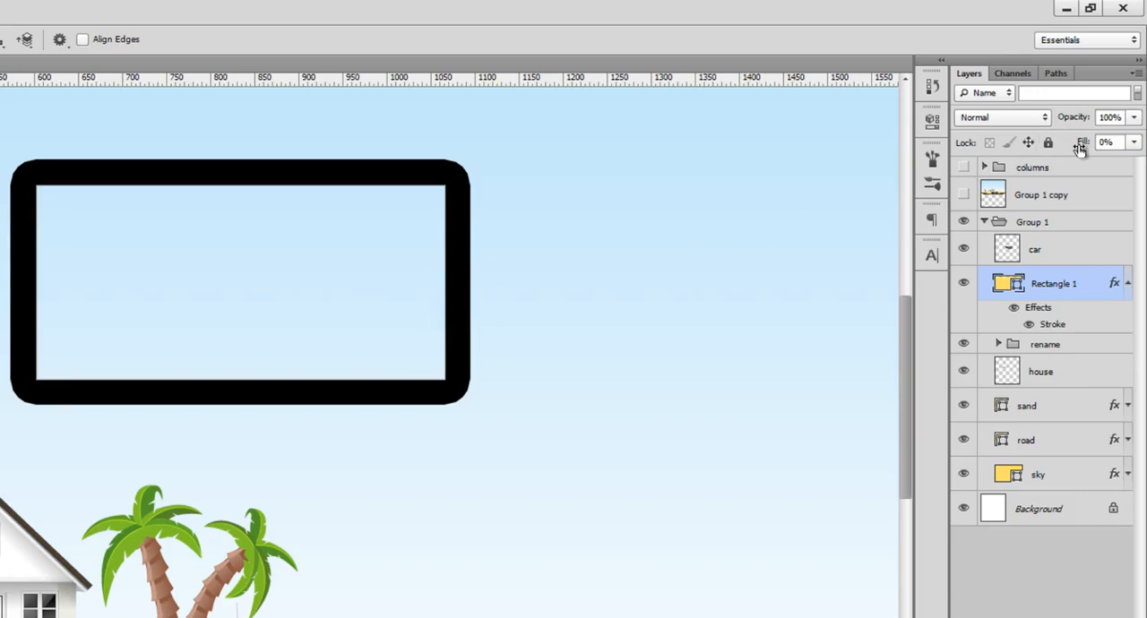
left_click_drag(1078, 145, 1145, 147)
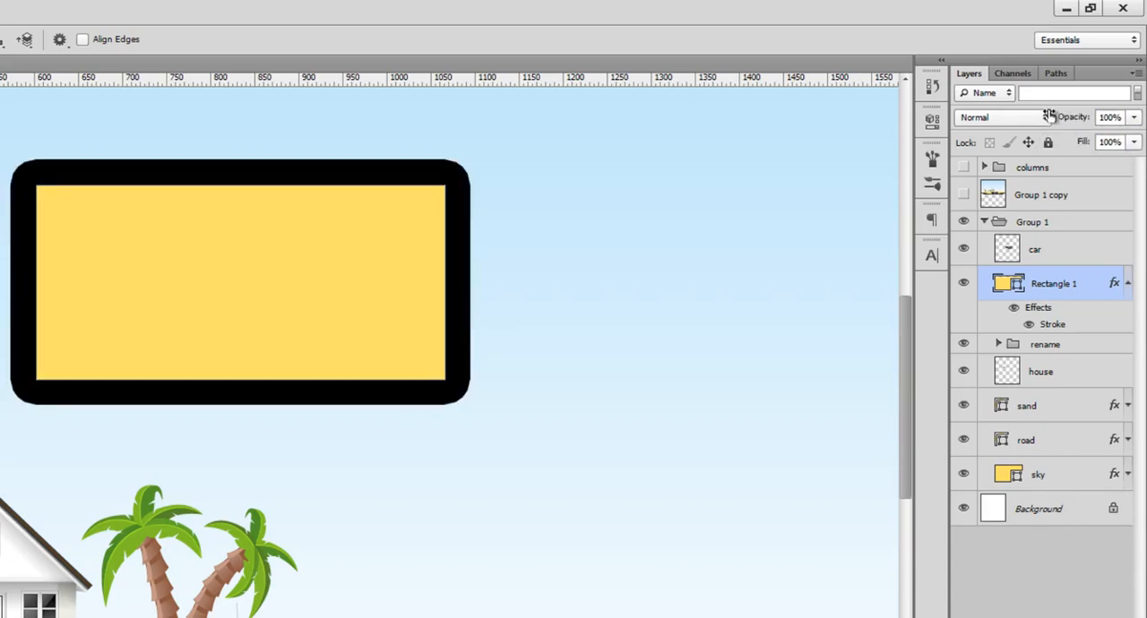
Filter the layer list by name for "tree" and turn the filter off again.
left_click(1002, 93)
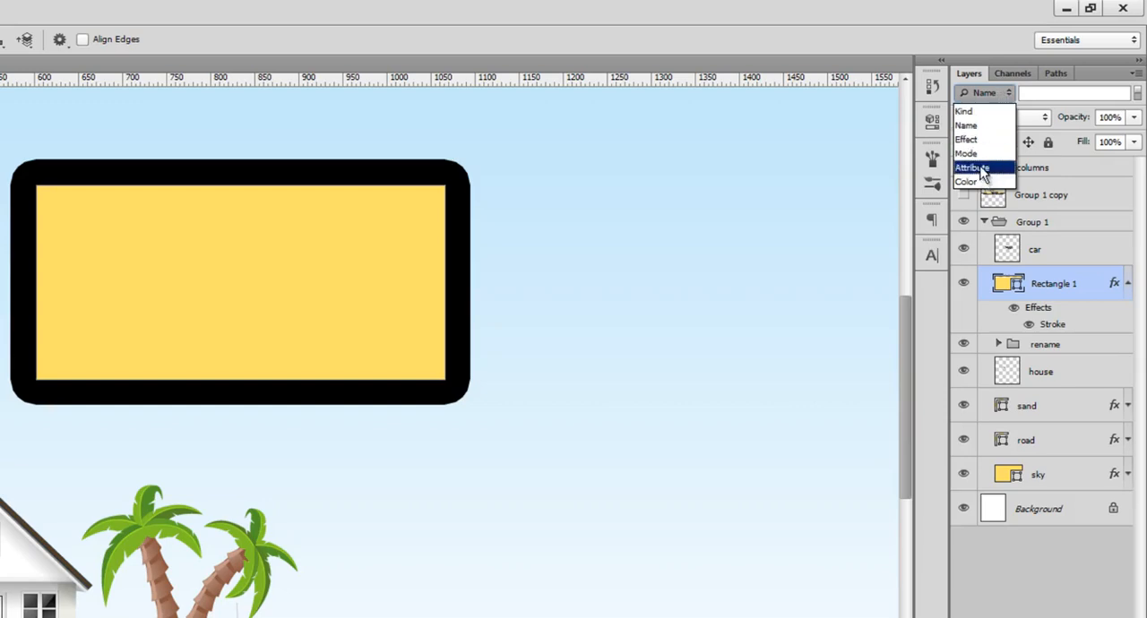
left_click(975, 126)
left_click(1035, 97)
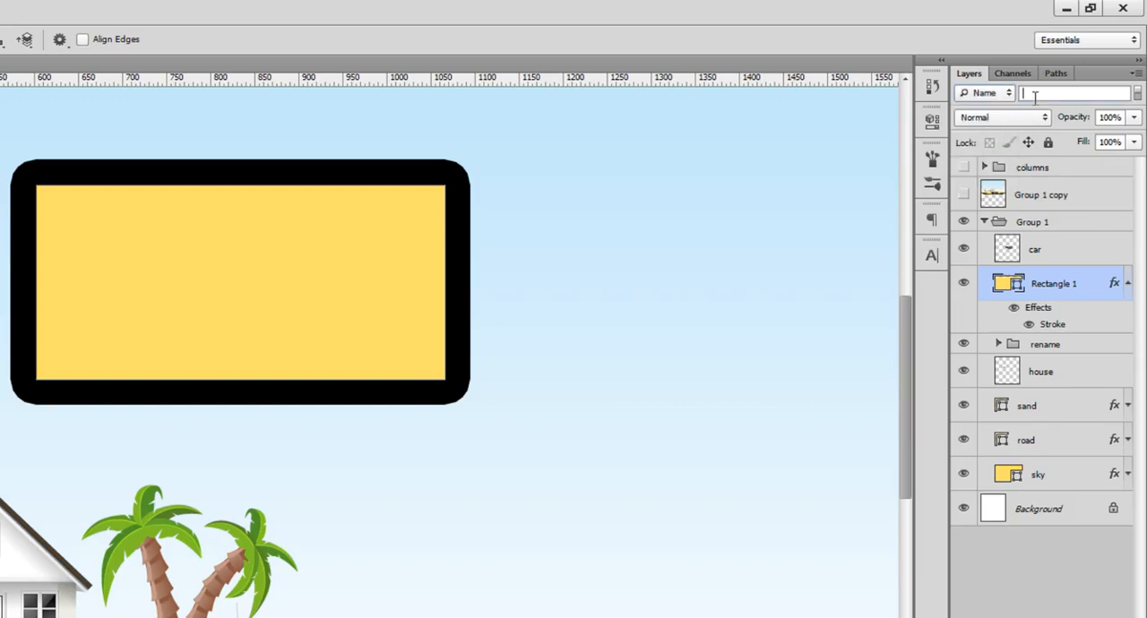
type("tree")
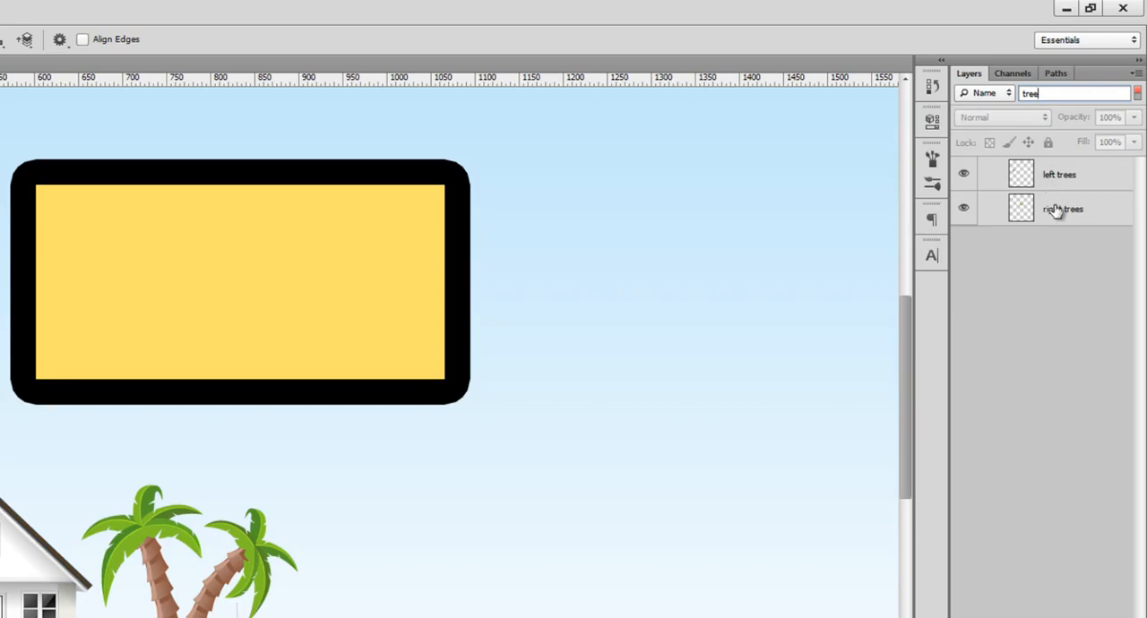
left_click(1134, 97)
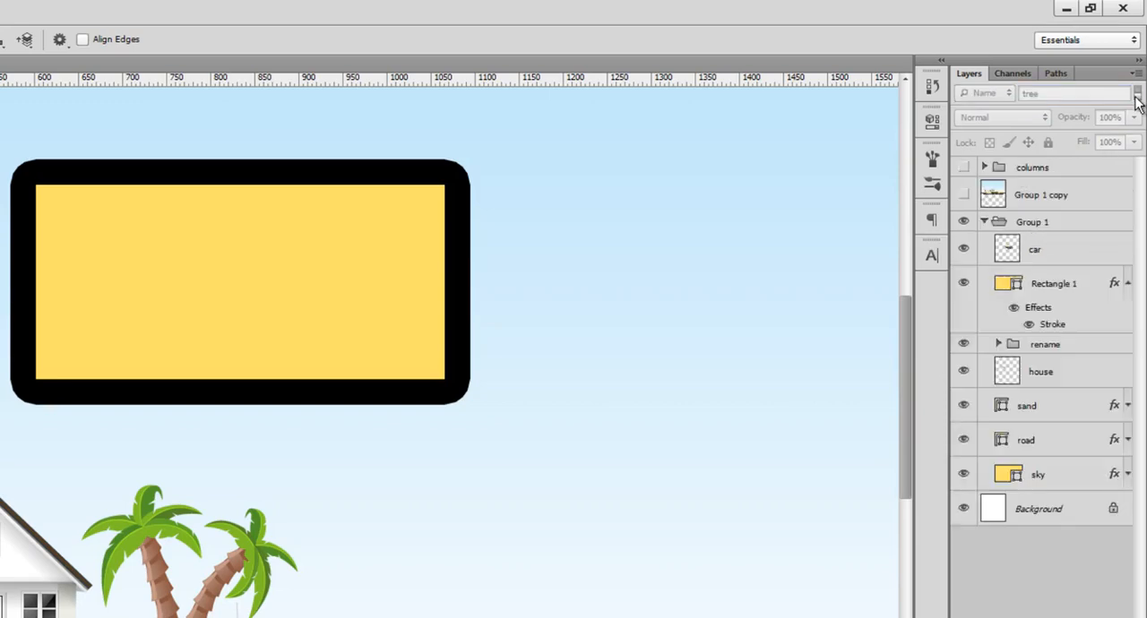
Lock all properties of the car layer and try to move it on the canvas.
left_click(1044, 229)
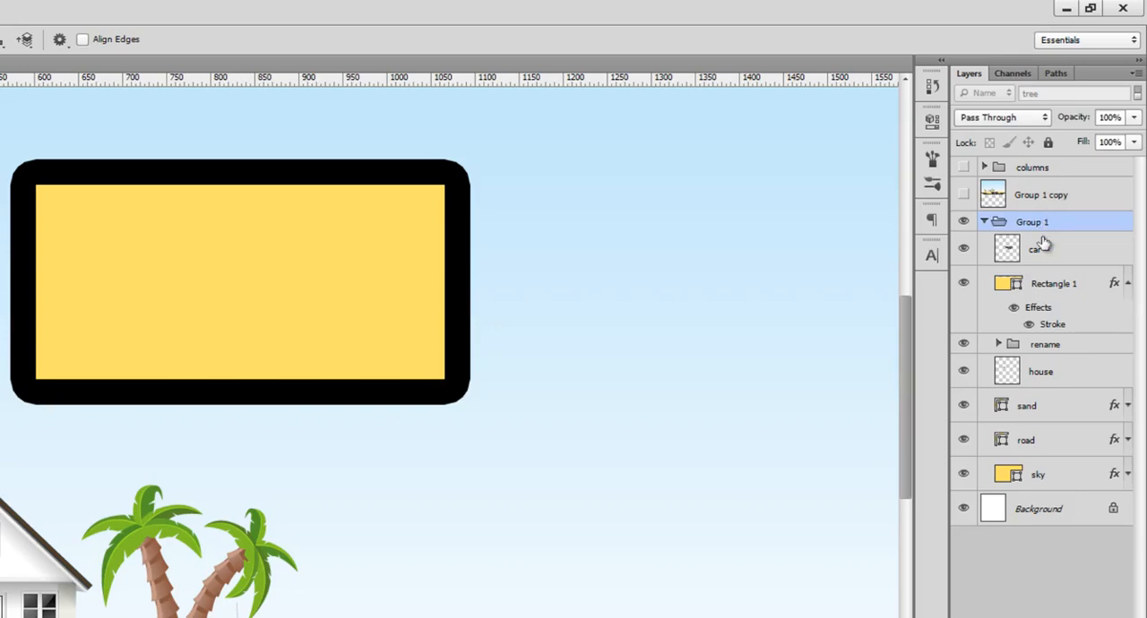
left_click(1039, 248)
left_click(1048, 146)
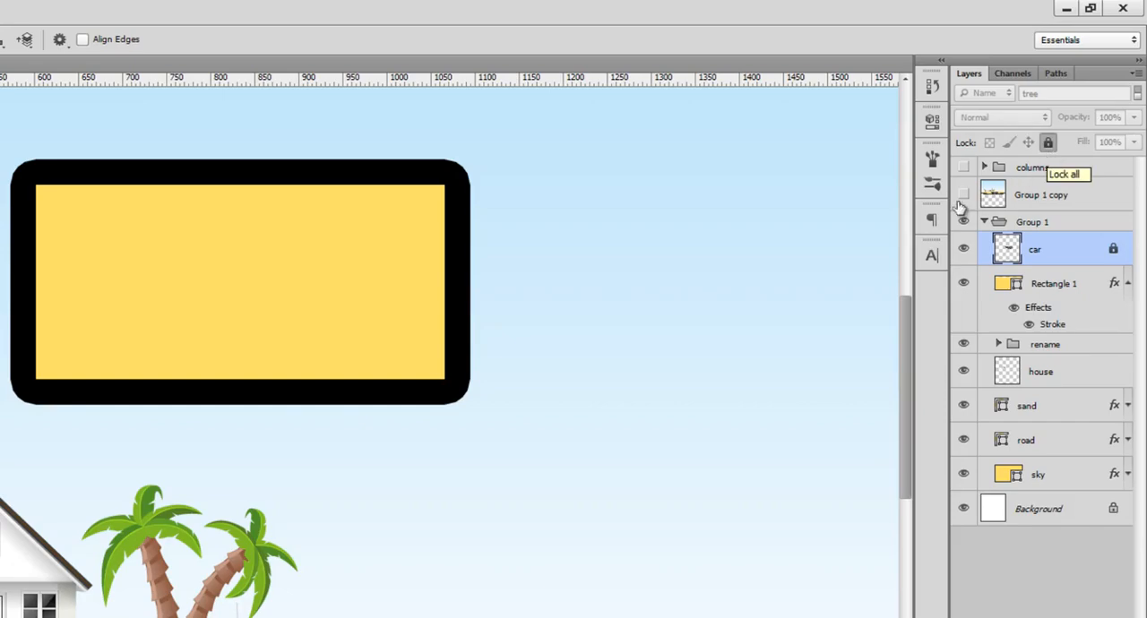
key("v")
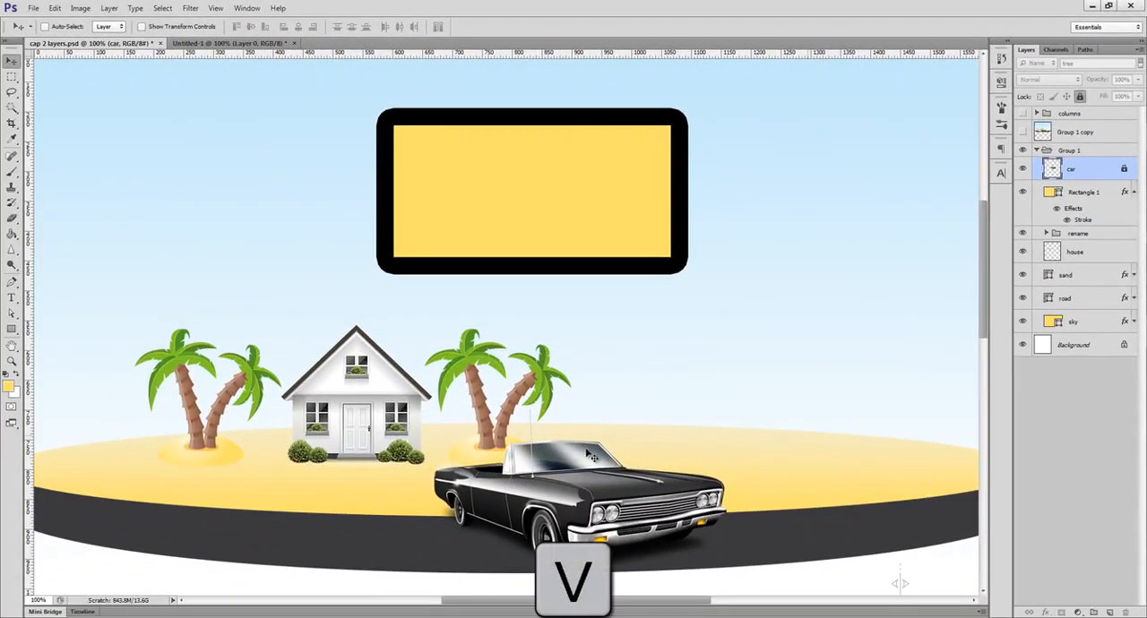
left_click_drag(588, 455, 613, 417)
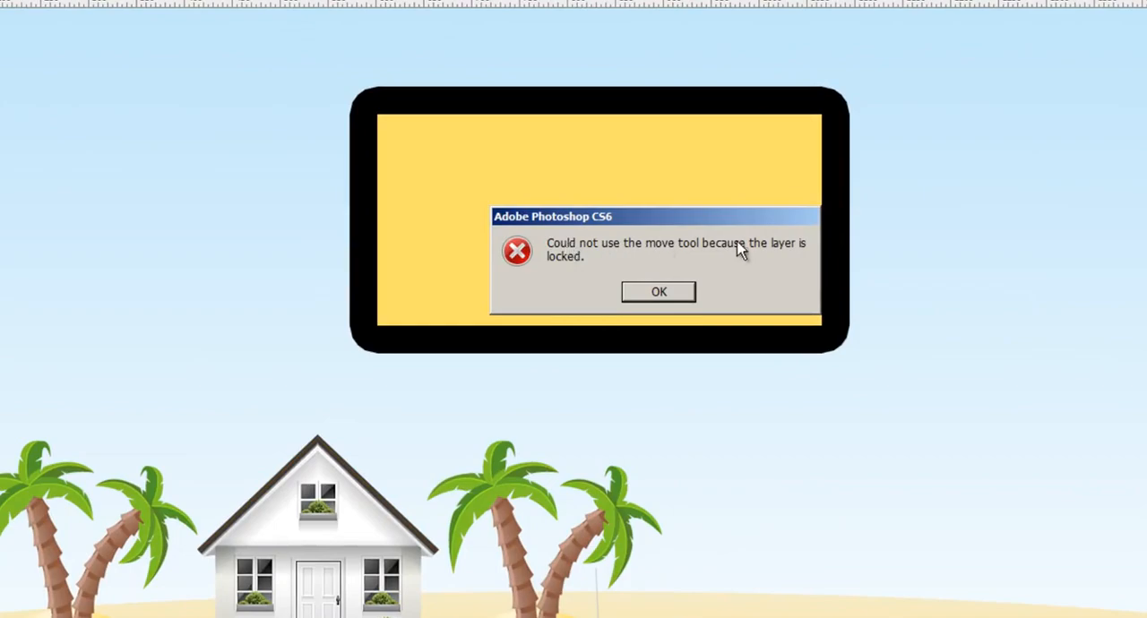